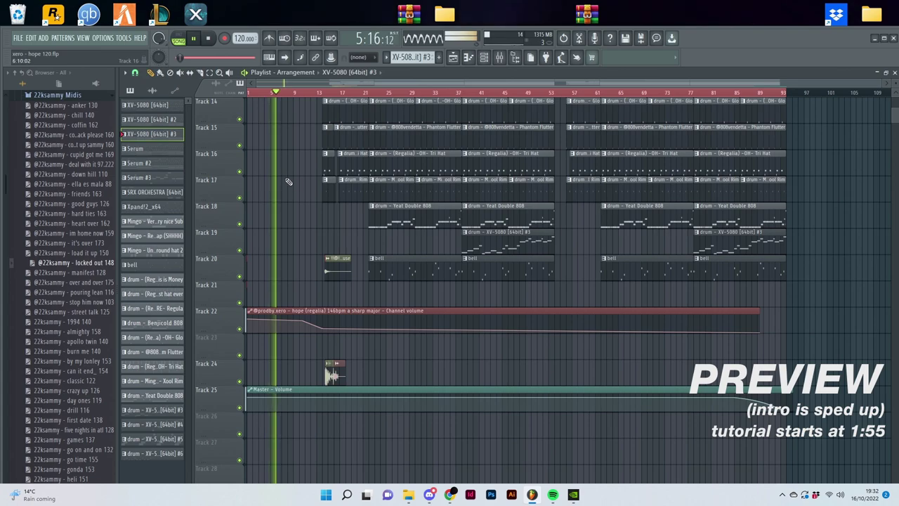
- Examine the playlist arrangement from Track 1 down to Track 20 while the song plays
{"action": "scroll", "coordinate": [295, 188], "scroll_direction": "up", "scroll_amount": 8}
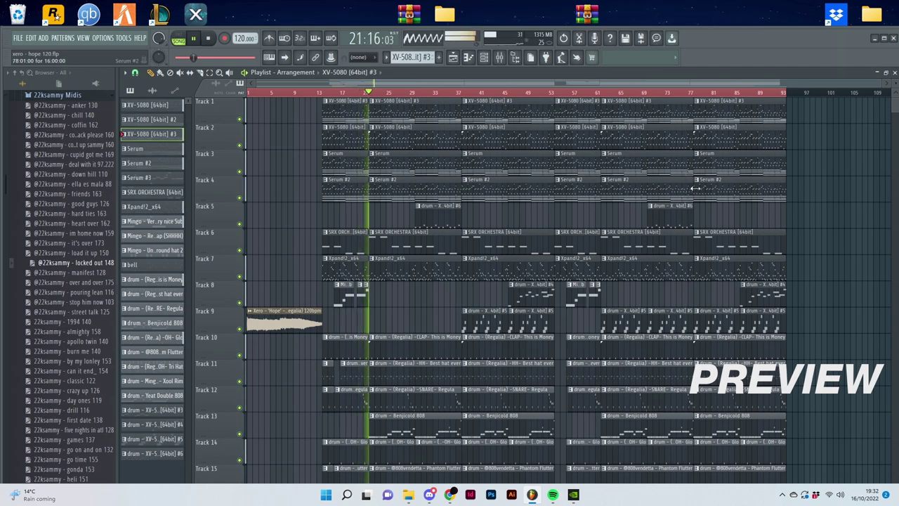
{"action": "scroll", "coordinate": [472, 231], "scroll_direction": "down", "scroll_amount": 3}
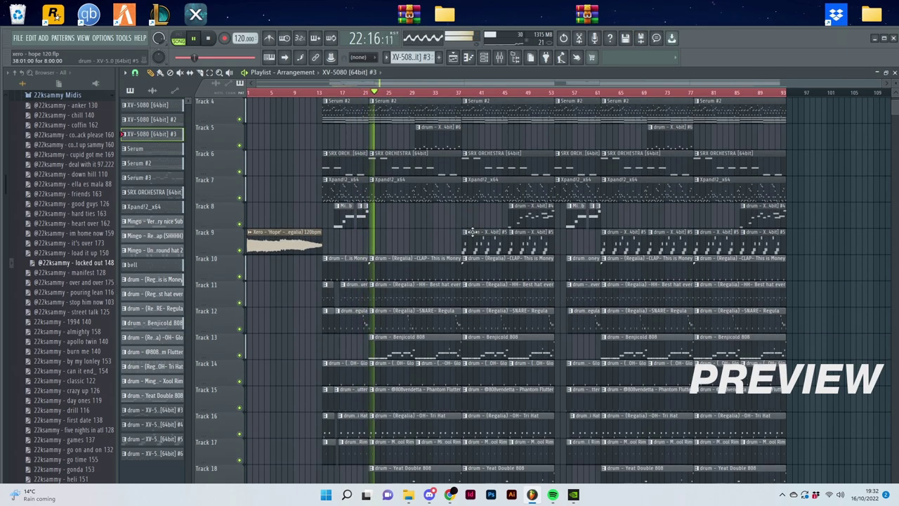
{"action": "scroll", "coordinate": [471, 231], "scroll_direction": "down", "scroll_amount": 1}
{"action": "scroll", "coordinate": [462, 246], "scroll_direction": "down", "scroll_amount": 1}
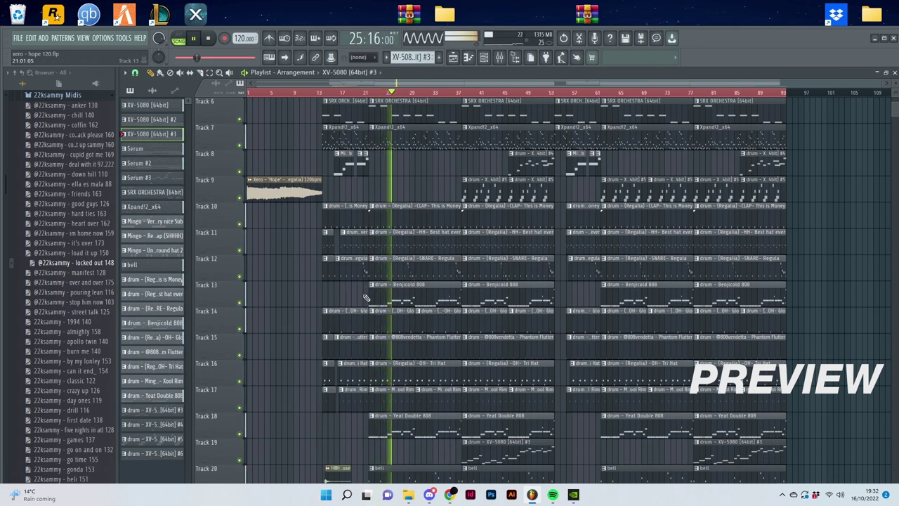
{"action": "scroll", "coordinate": [366, 298], "scroll_direction": "down", "scroll_amount": 1}
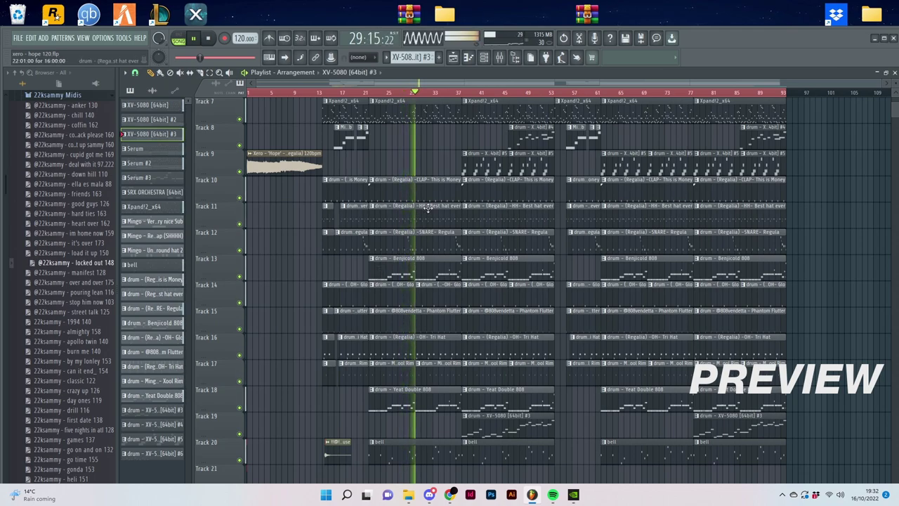
{"action": "scroll", "coordinate": [439, 179], "scroll_direction": "up", "scroll_amount": 6}
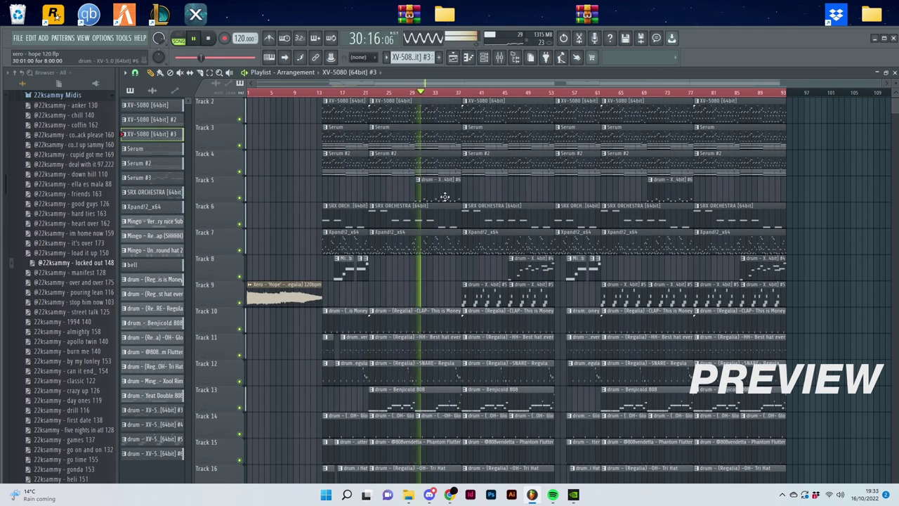
{"action": "scroll", "coordinate": [444, 204], "scroll_direction": "up", "scroll_amount": 3}
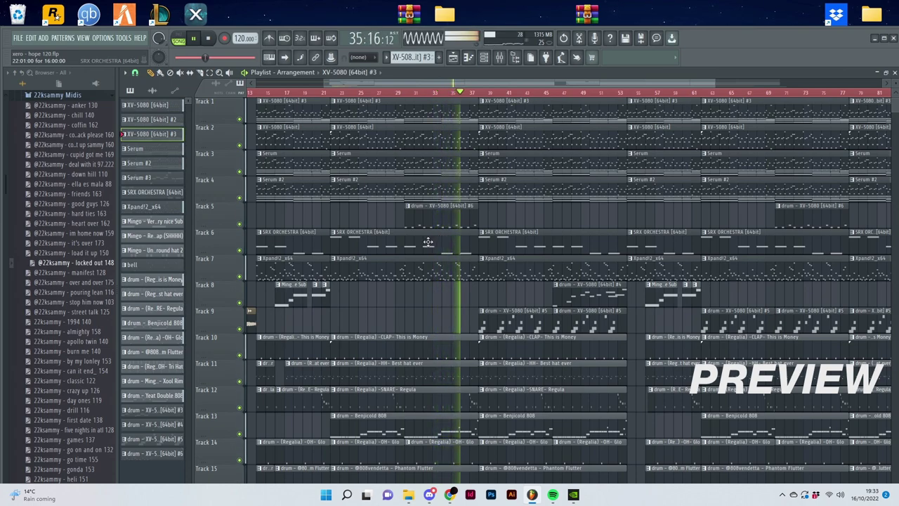
{"action": "scroll", "coordinate": [472, 330], "scroll_direction": "up", "scroll_amount": 3}
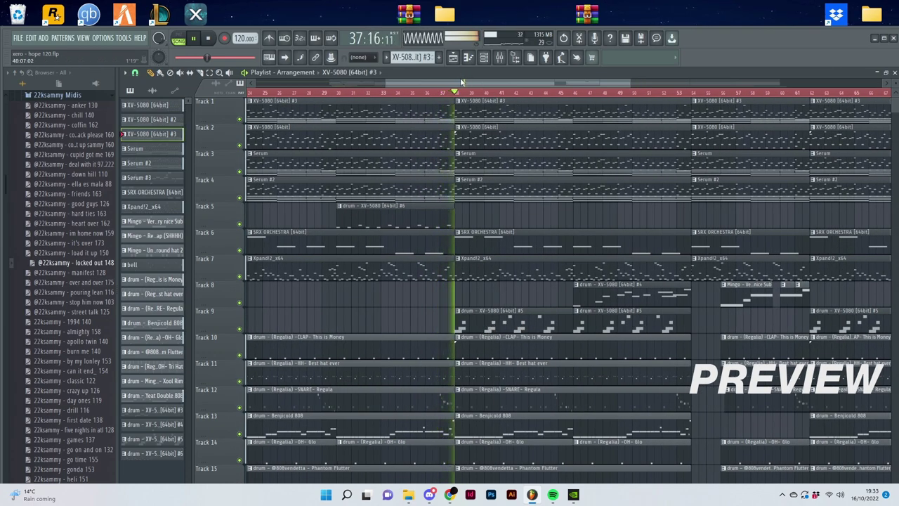
{"action": "left_click_drag", "start_coordinate": [489, 82], "coordinate": [513, 81]}
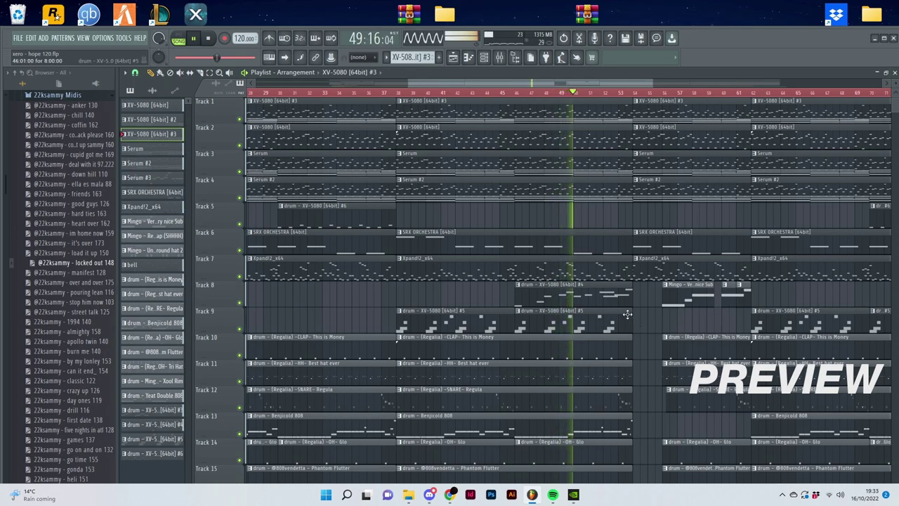
- Examine the breakdown section around bars 53 to 57 in the playlist, then stop playback
{"action": "scroll", "coordinate": [625, 309], "scroll_direction": "down", "scroll_amount": 1}
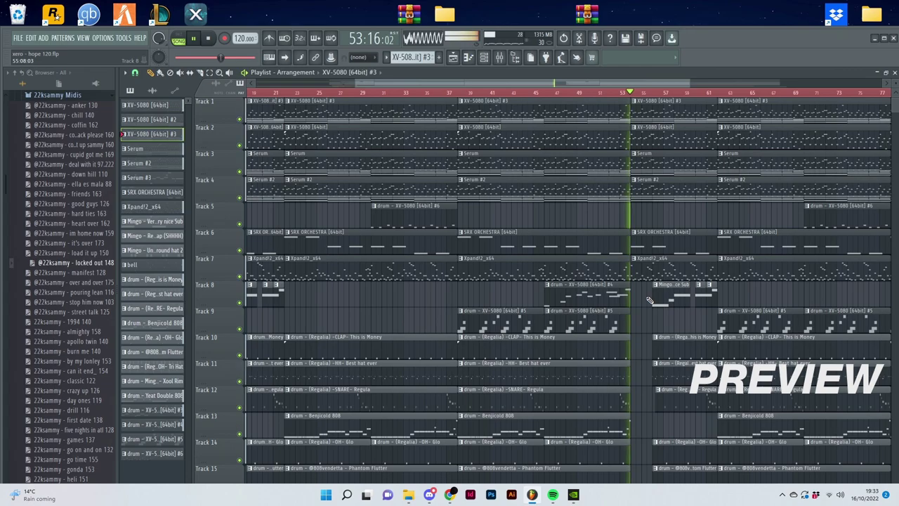
{"action": "scroll", "coordinate": [554, 293], "scroll_direction": "down", "scroll_amount": 2}
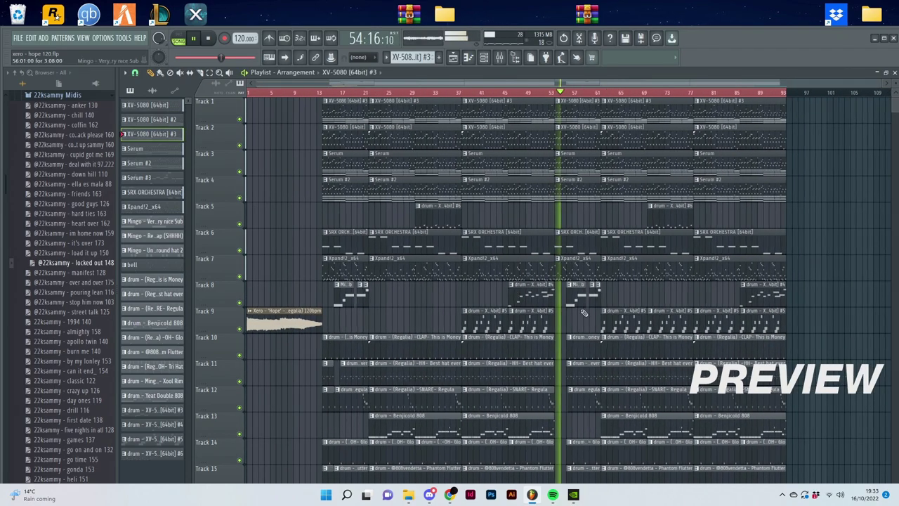
{"action": "scroll", "coordinate": [558, 302], "scroll_direction": "up", "scroll_amount": 2}
{"action": "scroll", "coordinate": [569, 327], "scroll_direction": "down", "scroll_amount": 3}
{"action": "scroll", "coordinate": [569, 326], "scroll_direction": "up", "scroll_amount": 3}
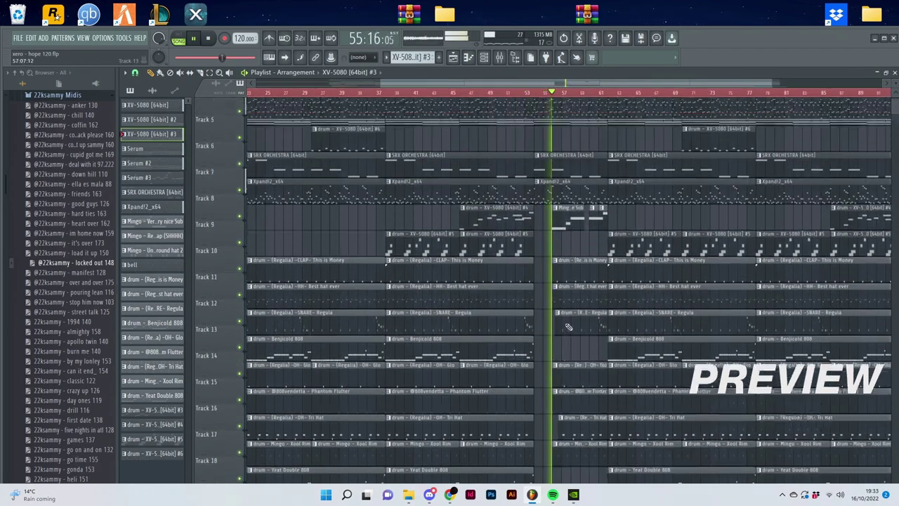
{"action": "scroll", "coordinate": [569, 326], "scroll_direction": "down", "scroll_amount": 2}
{"action": "key", "text": "space"}
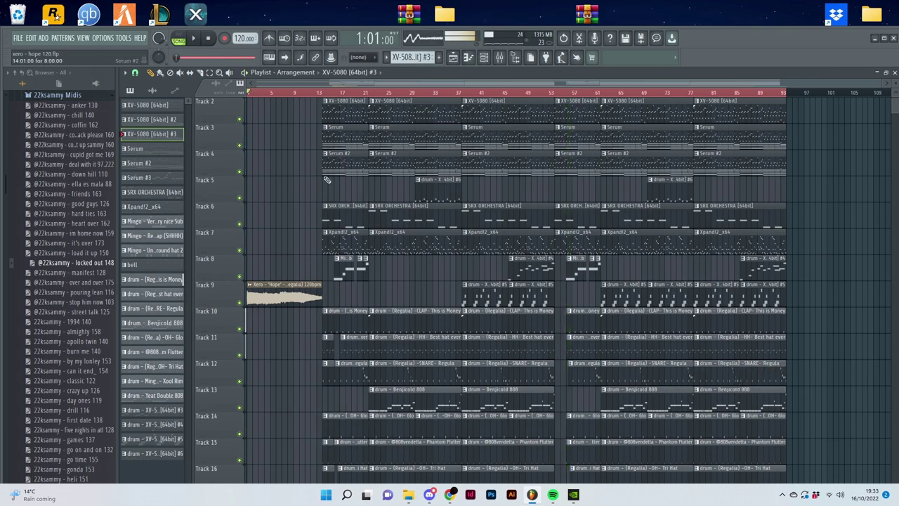
- Solo Track 1, play it from bar 14, and open its chord notes in the piano roll along with the XV-5080 #2 plugin
{"action": "scroll", "coordinate": [337, 189], "scroll_direction": "up", "scroll_amount": 1}
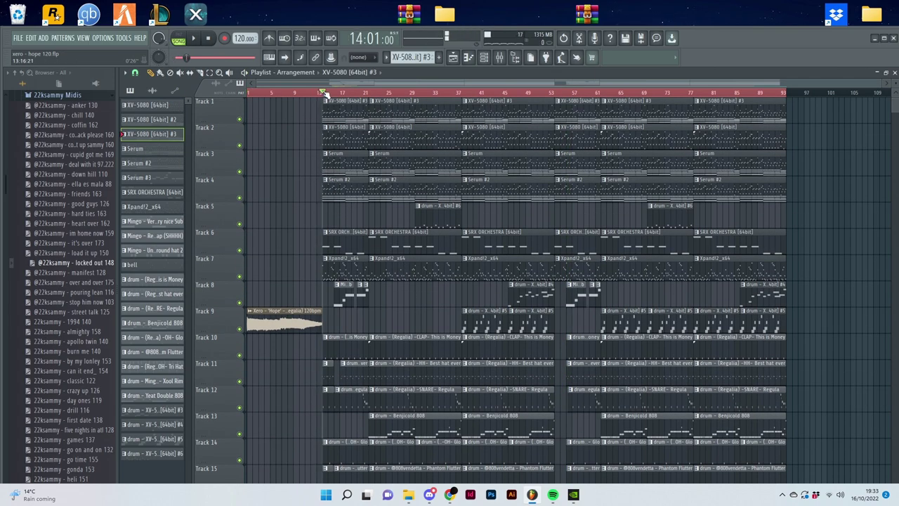
{"action": "right_click", "coordinate": [240, 121]}
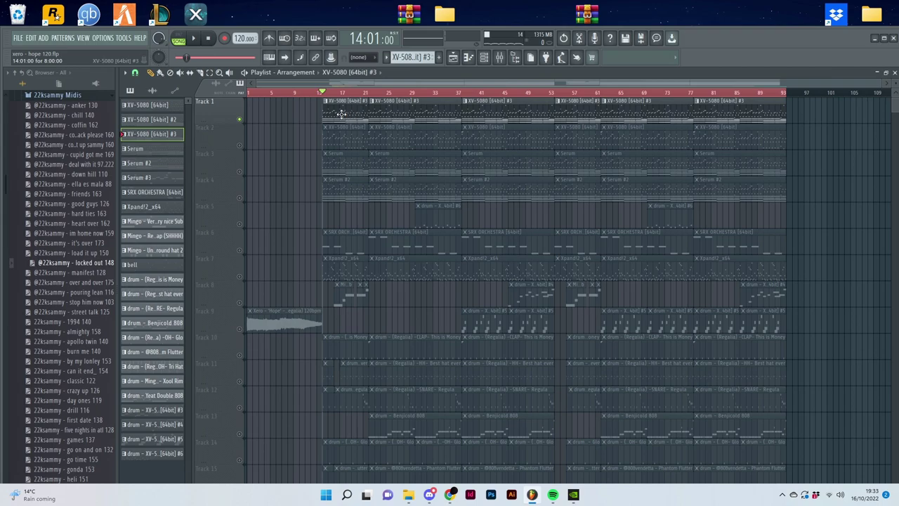
{"action": "key", "text": "space"}
{"action": "double_click", "coordinate": [341, 113]}
{"action": "right_click", "coordinate": [354, 74]}
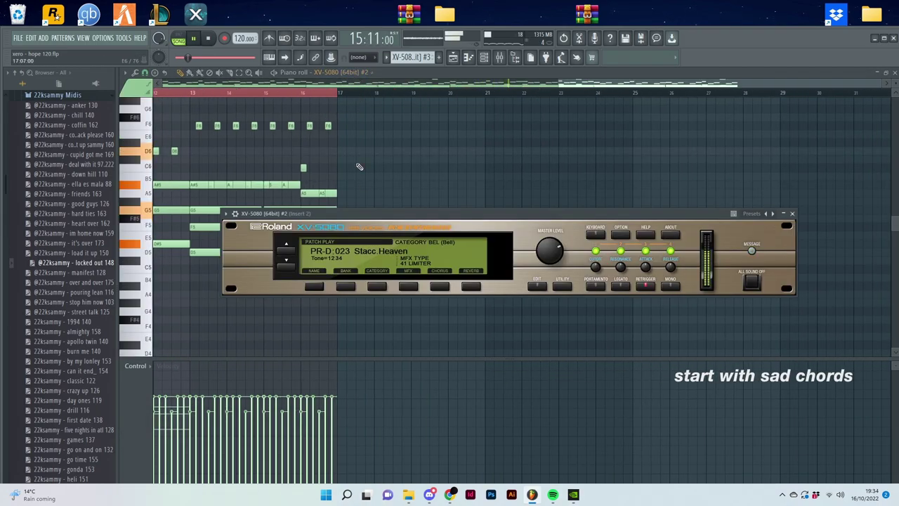
- View the XV-5080 patch category list with its Bell patches, then close the plugin and return to the playlist
{"action": "left_click", "coordinate": [377, 285]}
{"action": "left_click_drag", "start_coordinate": [571, 125], "coordinate": [590, 161]}
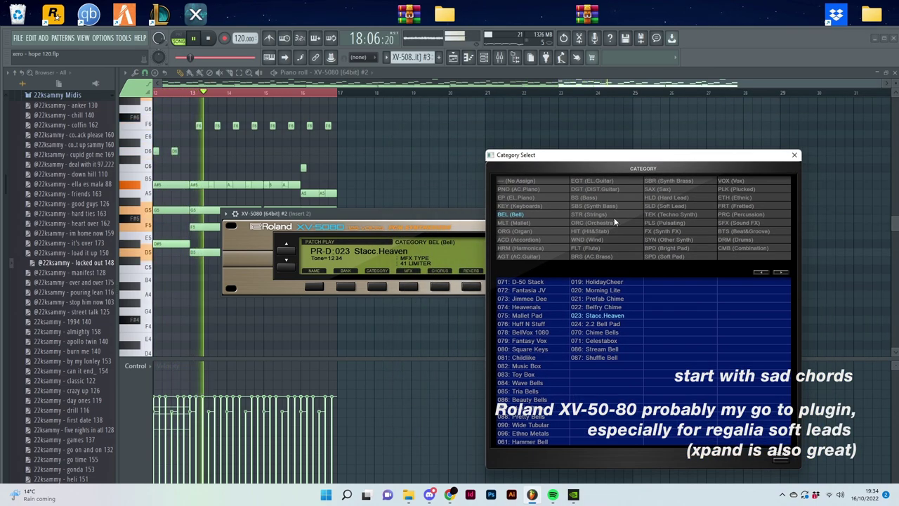
{"action": "left_click", "coordinate": [795, 161]}
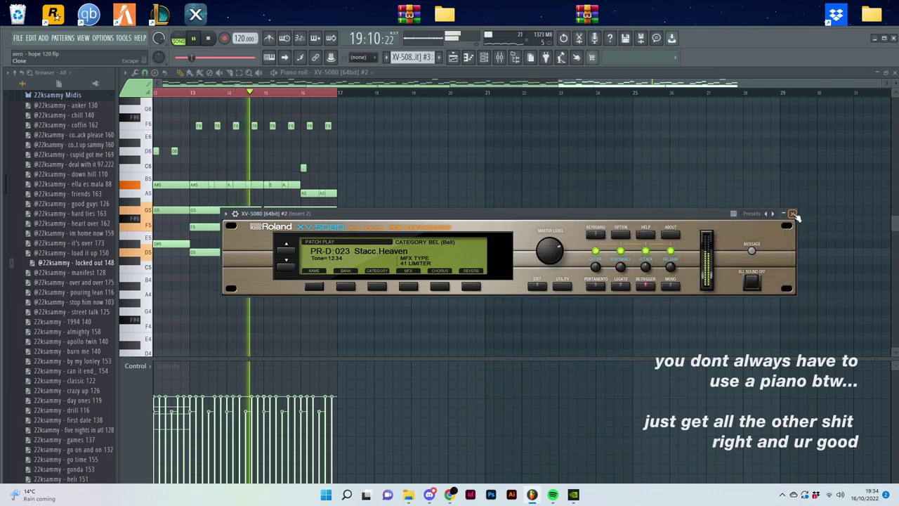
{"action": "left_click", "coordinate": [792, 214]}
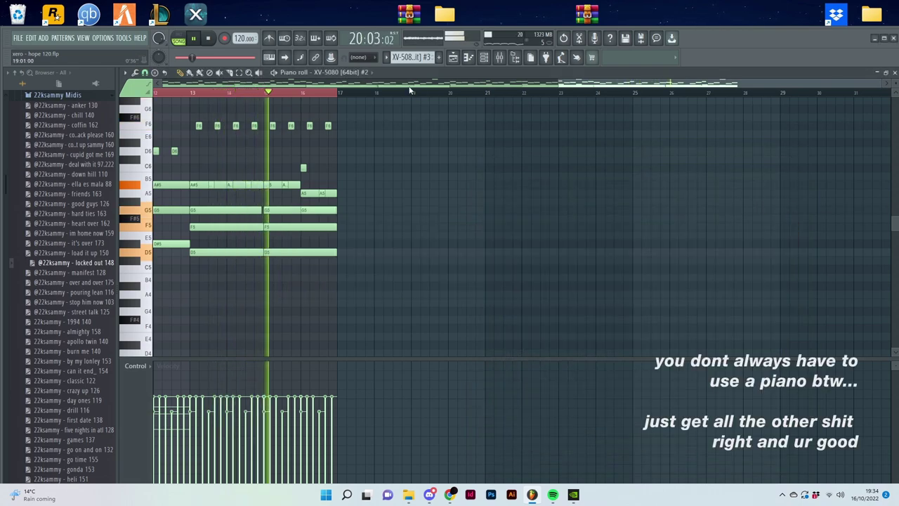
{"action": "left_click", "coordinate": [453, 58]}
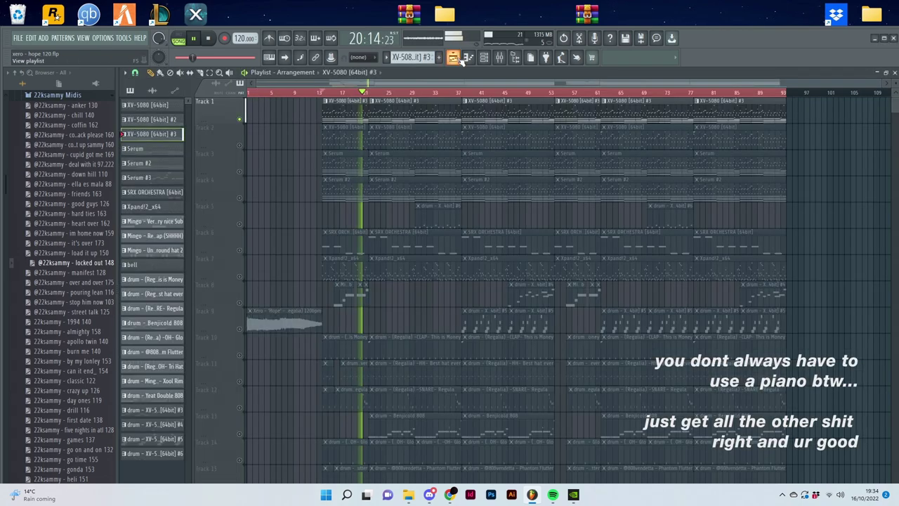
- Solo Tracks 2, 3 and 4 one after another, then unmute Tracks 1 to 3 so all four melody layers play together
{"action": "left_click", "coordinate": [238, 120]}
{"action": "left_click", "coordinate": [240, 146]}
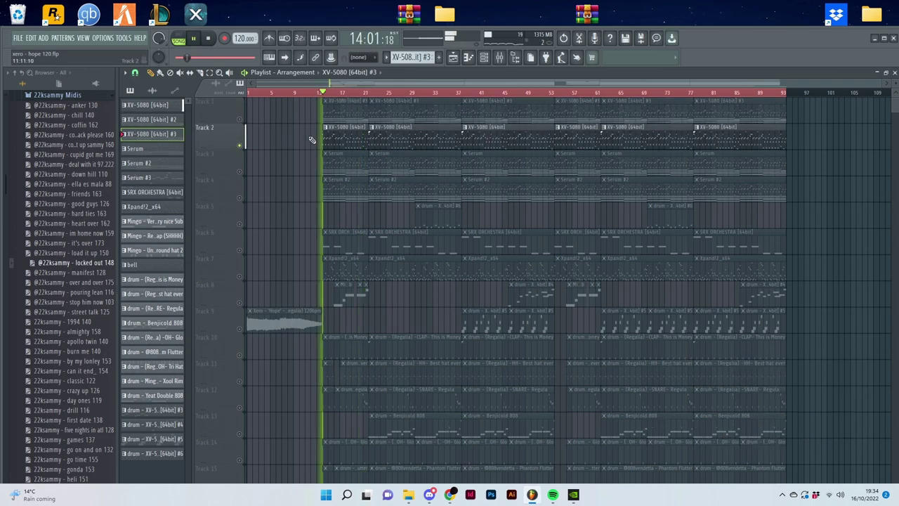
{"action": "right_click", "coordinate": [239, 171]}
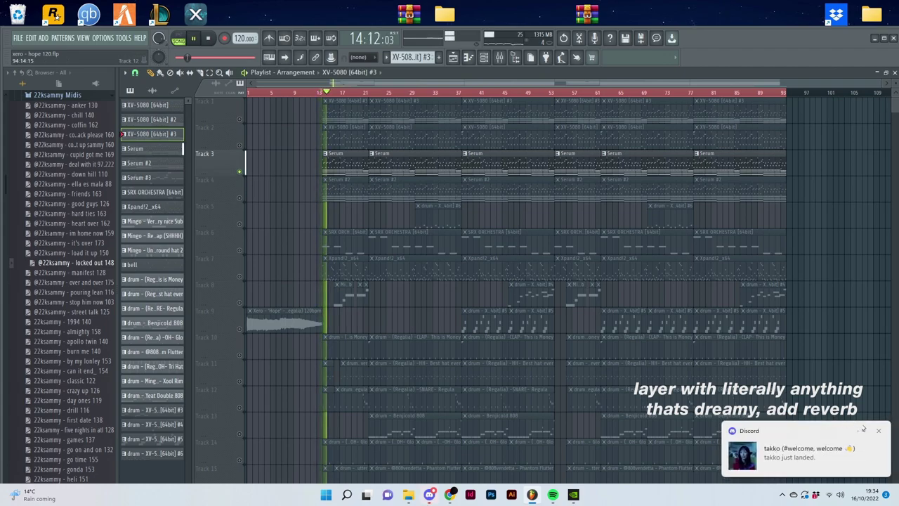
{"action": "left_click", "coordinate": [878, 432]}
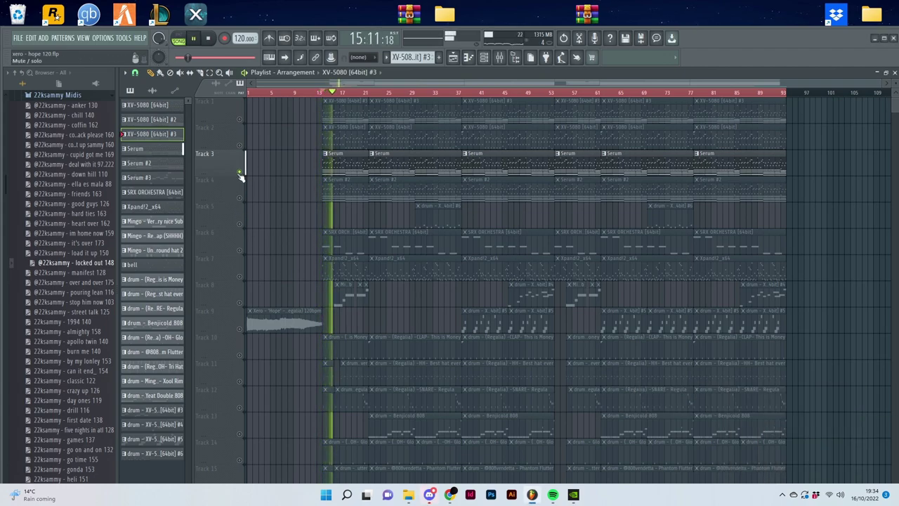
{"action": "right_click", "coordinate": [238, 199]}
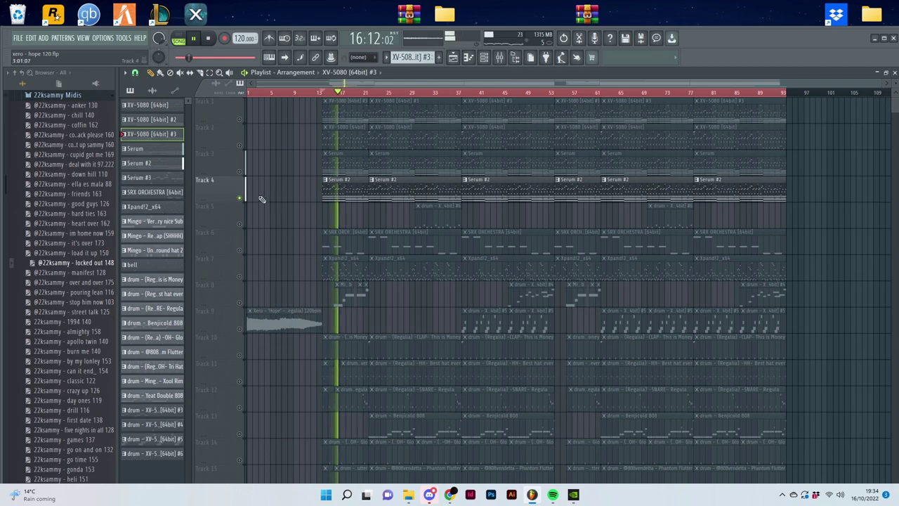
{"action": "left_click_drag", "start_coordinate": [240, 173], "coordinate": [239, 121]}
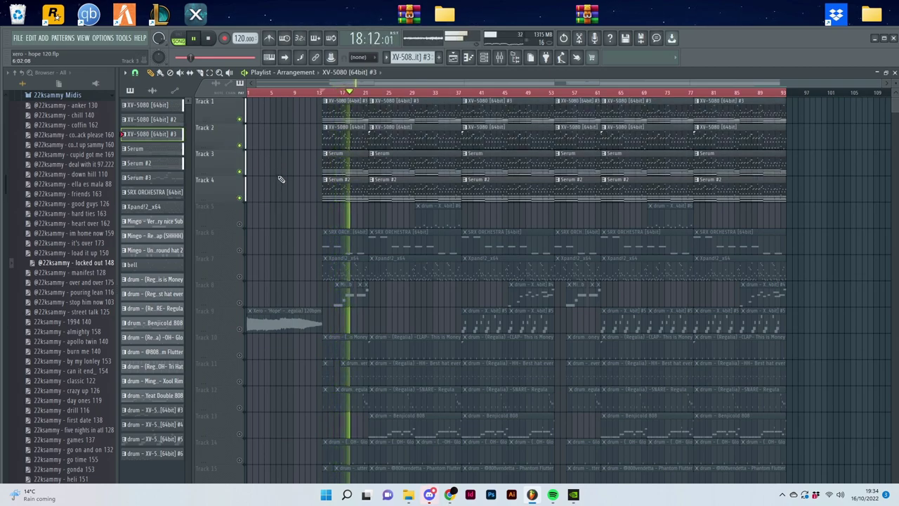
- Solo Track 6 and play its SRX ORCHESTRA notes in the piano roll
{"action": "right_click", "coordinate": [239, 250]}
{"action": "key", "text": "space"}
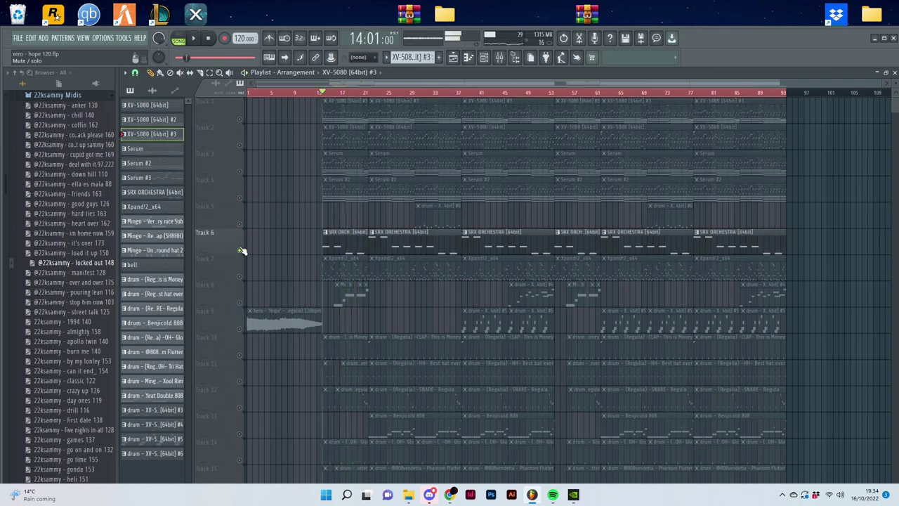
{"action": "double_click", "coordinate": [338, 239]}
{"action": "key", "text": "space"}
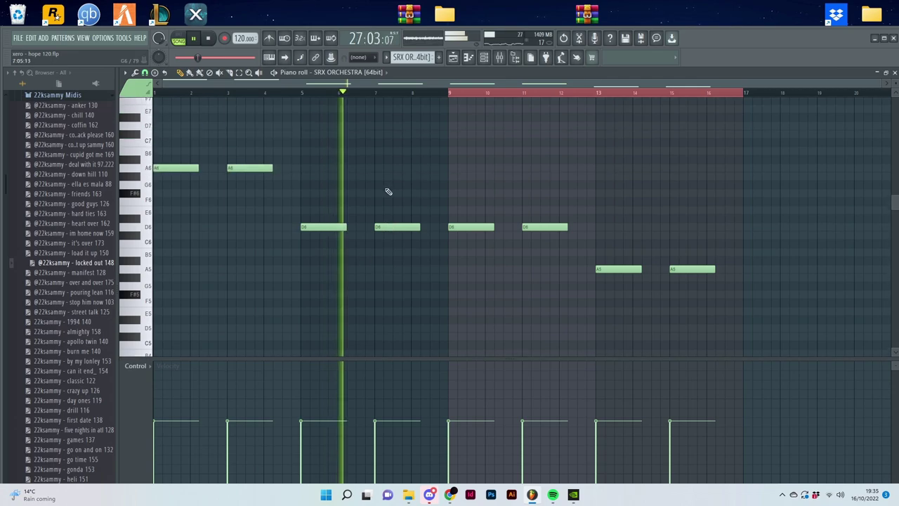
- Inspect the WarmVlns SRX patch in the SRX ORCHESTRA plugin's edit page, then close the plugin and return to the playlist
{"action": "scroll", "coordinate": [353, 165], "scroll_direction": "up", "scroll_amount": 1}
{"action": "right_click", "coordinate": [365, 74]}
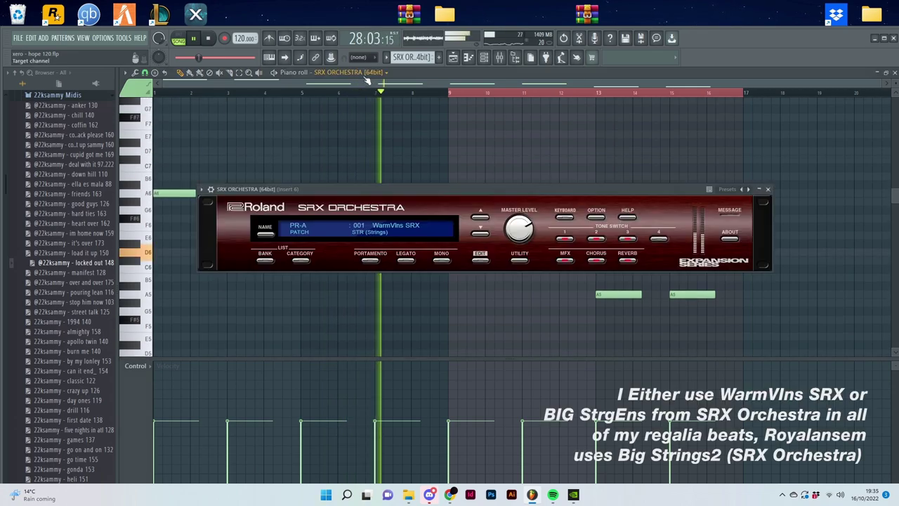
{"action": "left_click_drag", "start_coordinate": [428, 190], "coordinate": [502, 111]}
{"action": "left_click", "coordinate": [553, 182]}
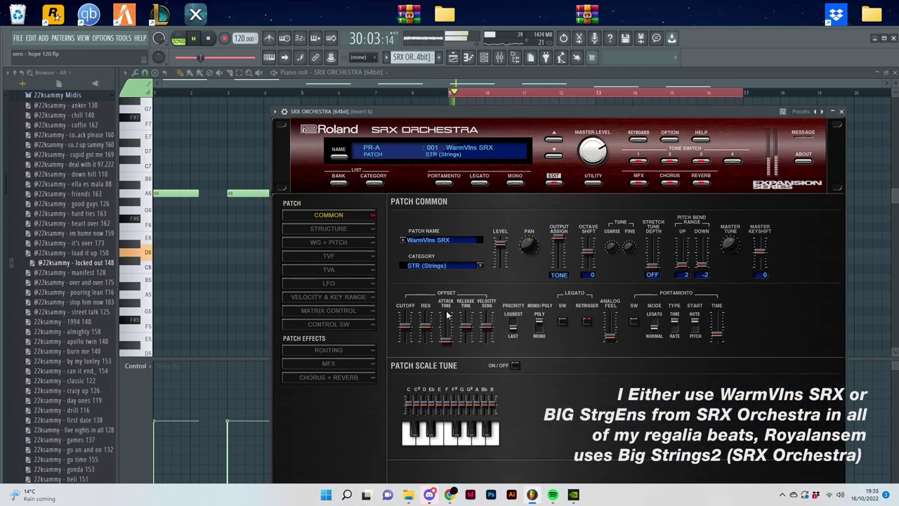
{"action": "left_click", "coordinate": [842, 113]}
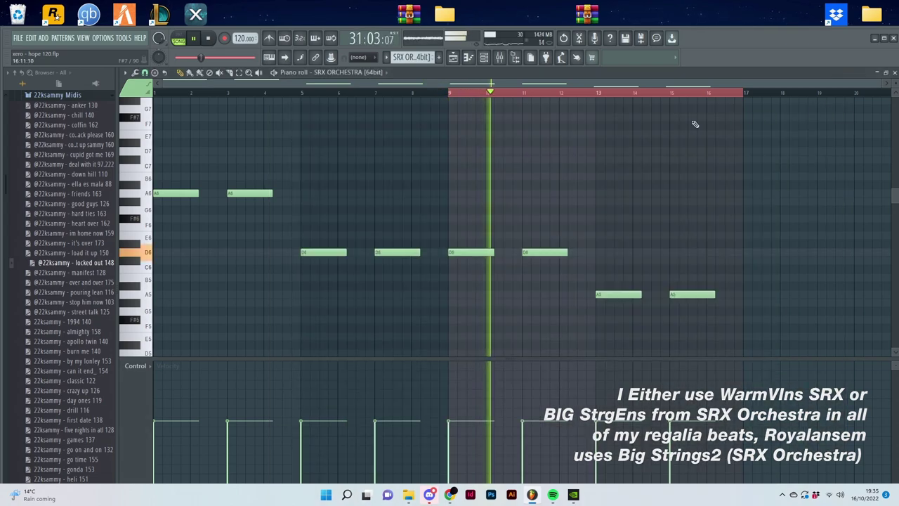
{"action": "left_click", "coordinate": [452, 57]}
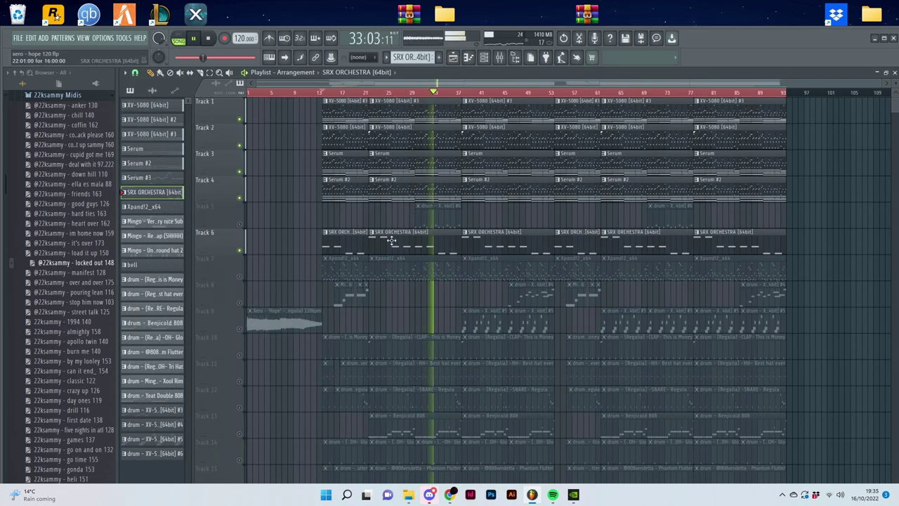
- Solo Track 7 and play its Xpand!2 notes in the piano roll from bar 14
{"action": "scroll", "coordinate": [341, 264], "scroll_direction": "up", "scroll_amount": 3}
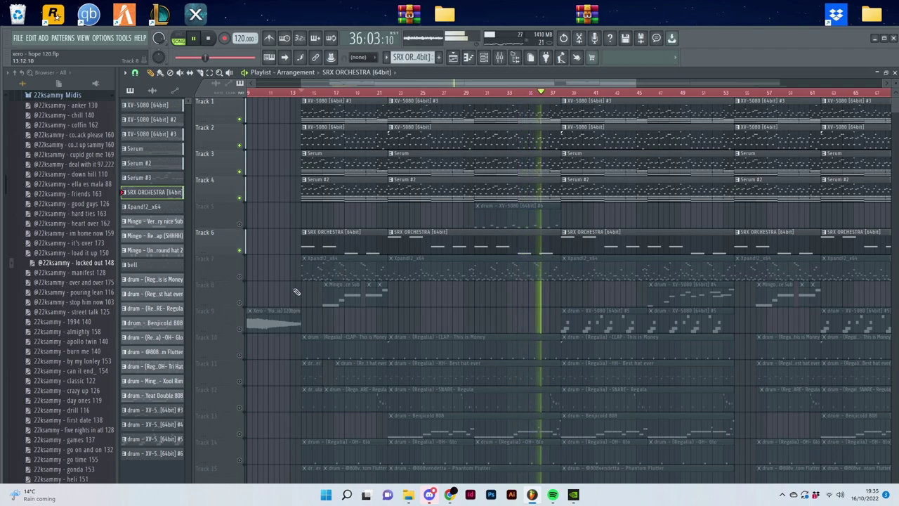
{"action": "key", "text": "space"}
{"action": "right_click", "coordinate": [240, 277]}
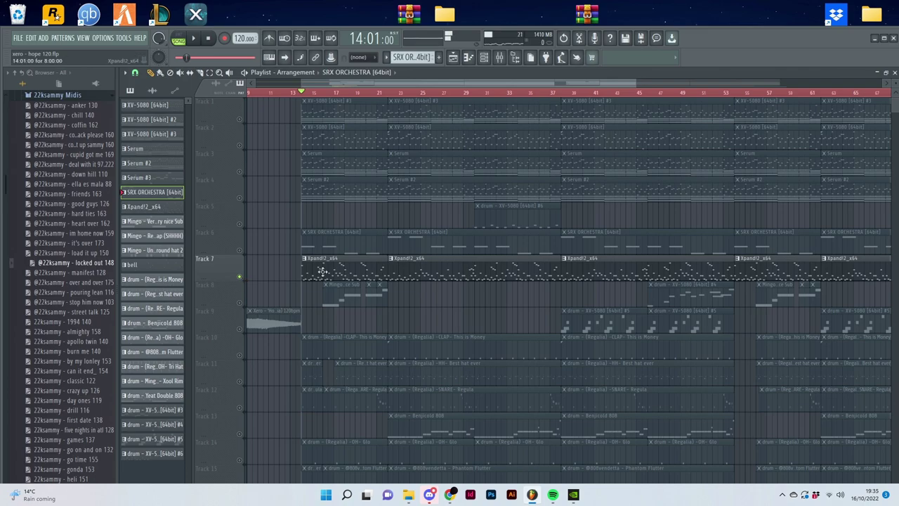
{"action": "double_click", "coordinate": [321, 270]}
{"action": "scroll", "coordinate": [309, 199], "scroll_direction": "left", "scroll_amount": 5}
{"action": "key", "text": "space"}
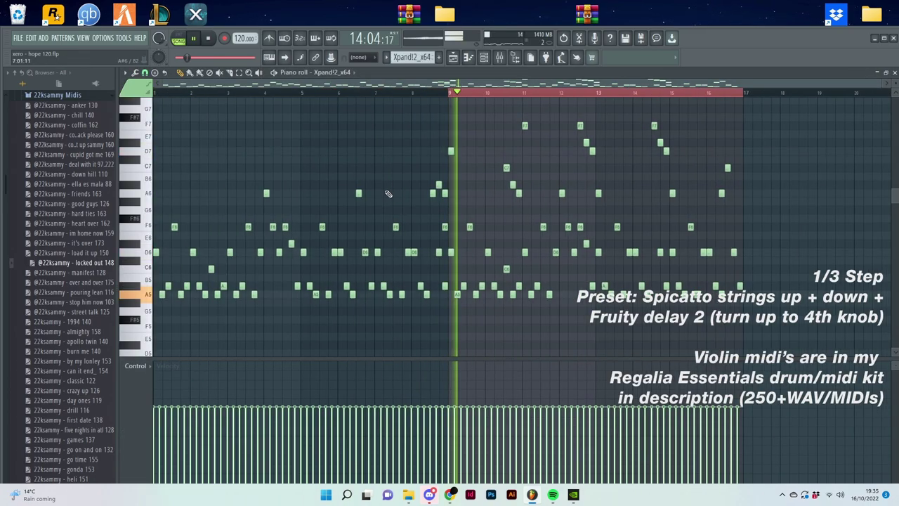
- Show the Spiccato Strings Up + Down+ preset in the 014 Strings category of Xpand!2, then close the plugin
{"action": "left_click", "coordinate": [340, 73]}
{"action": "left_click", "coordinate": [296, 280]}
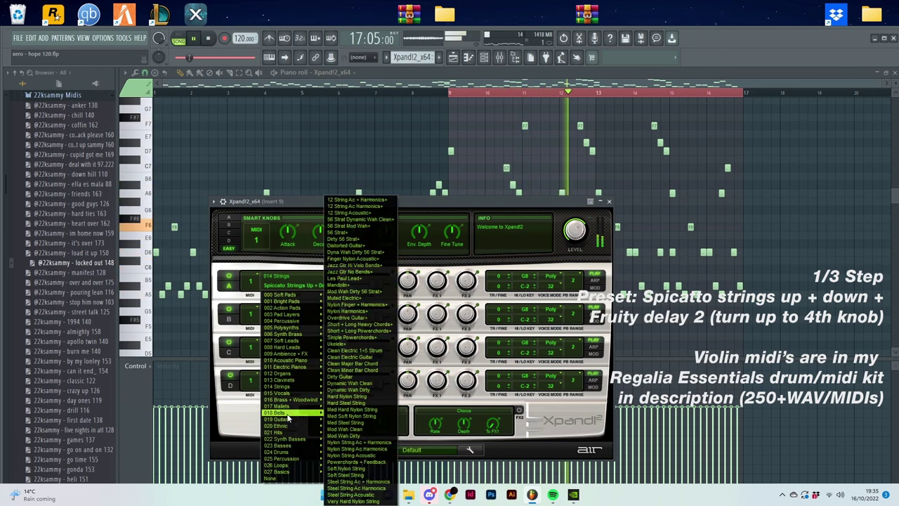
{"action": "mouse_move", "coordinate": [294, 387]}
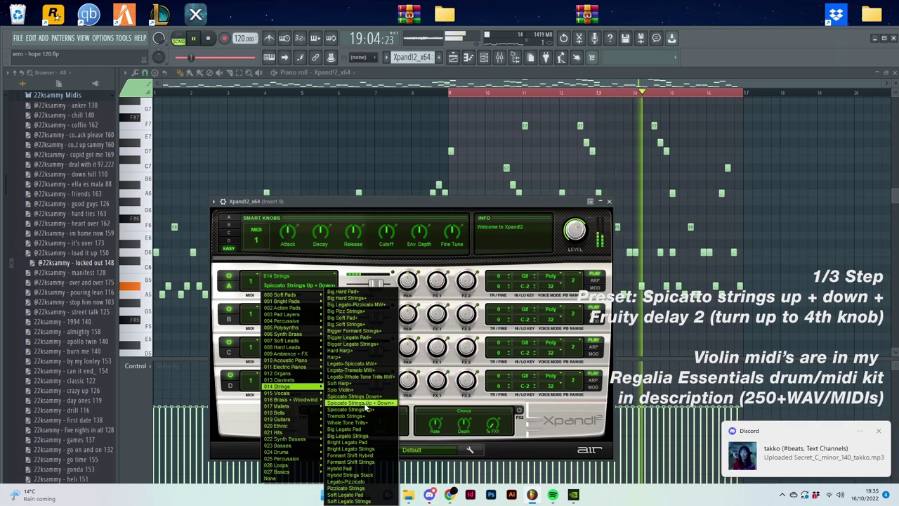
{"action": "left_click", "coordinate": [609, 200]}
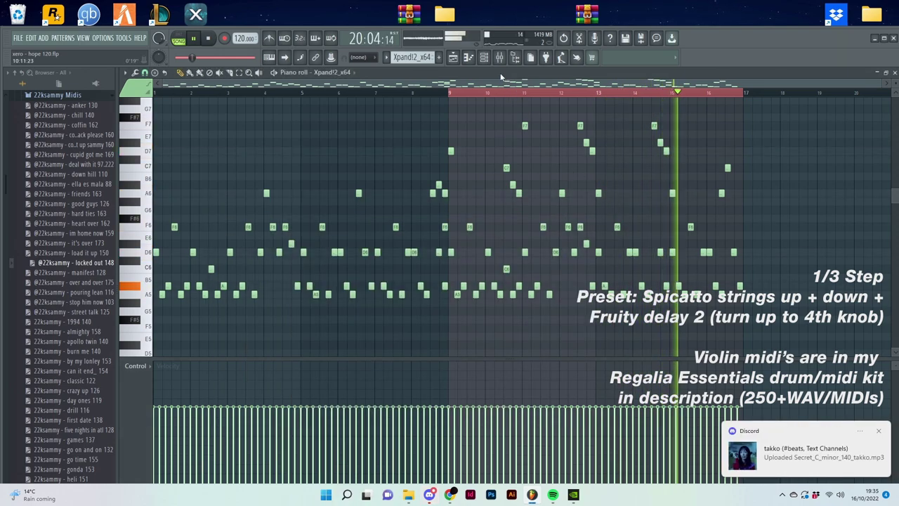
- Inspect the Fruity delay 2 settings on mixer Insert 9, then close the effect window
{"action": "key", "text": "F9"}
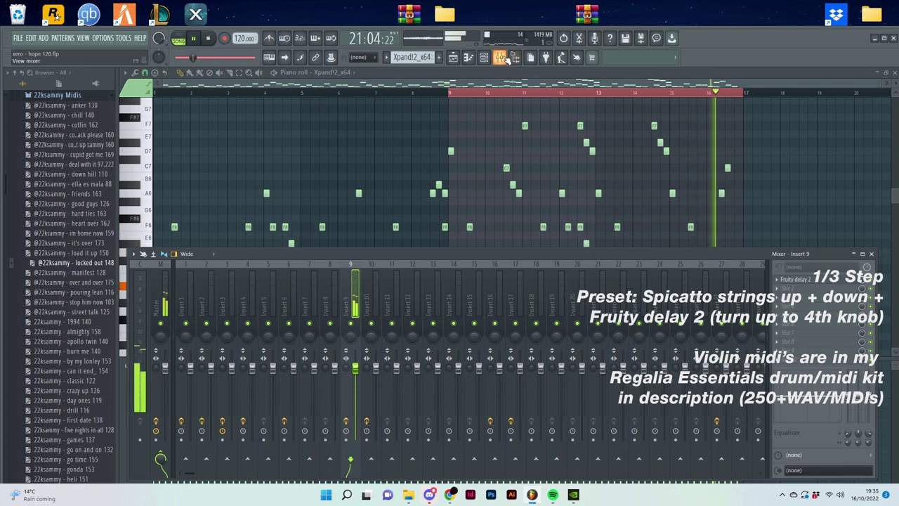
{"action": "key", "text": "F9"}
{"action": "key", "text": "F6"}
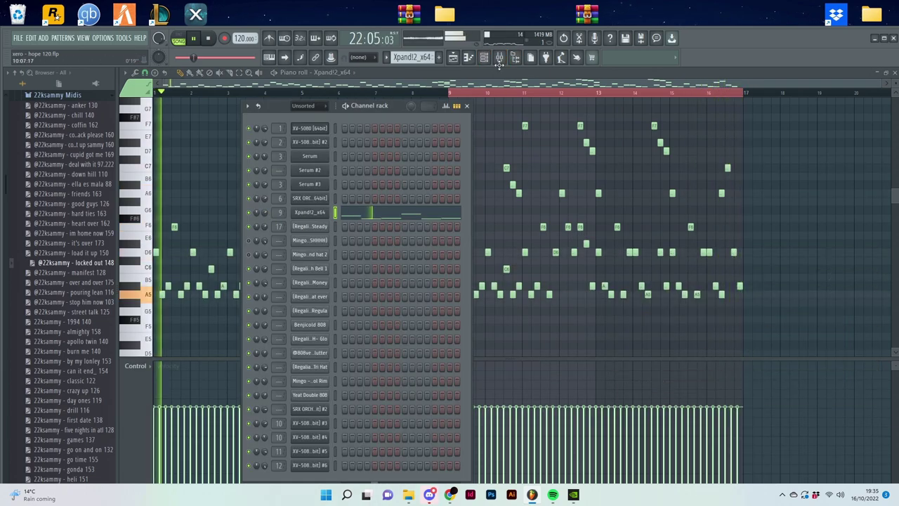
{"action": "key", "text": "F9"}
{"action": "left_click", "coordinate": [814, 280]}
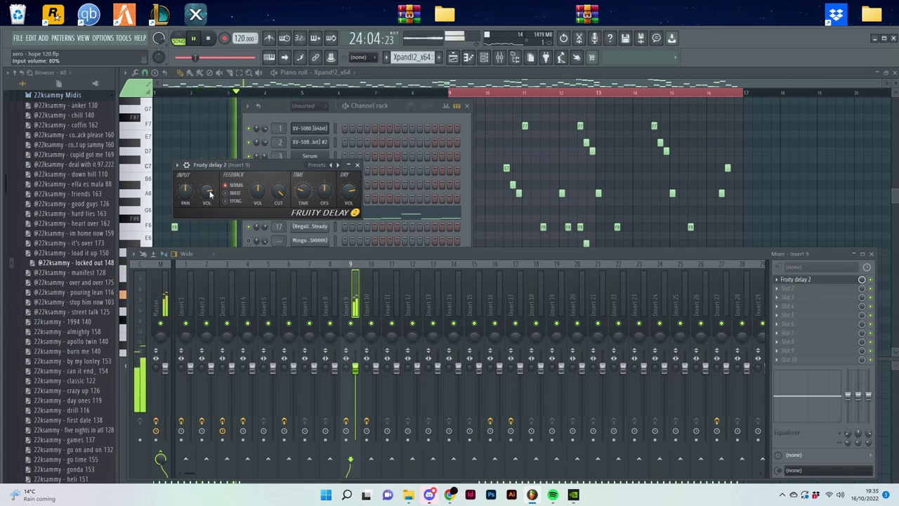
{"action": "left_click", "coordinate": [357, 165]}
- Inspect the Fruity parametric EQ 2 curve on mixer Insert 1, then close the open windows and return to the playlist
{"action": "left_click", "coordinate": [189, 265]}
{"action": "left_click", "coordinate": [808, 281]}
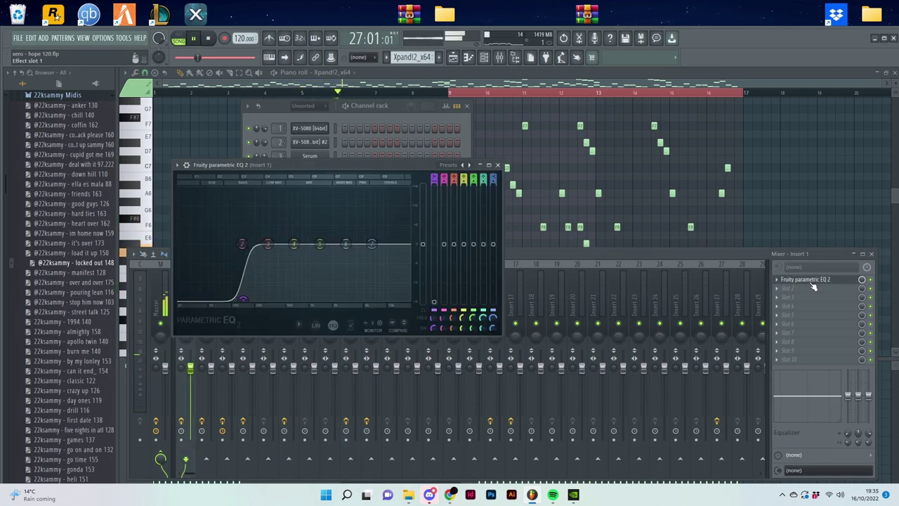
{"action": "left_click", "coordinate": [498, 165]}
{"action": "left_click", "coordinate": [464, 106]}
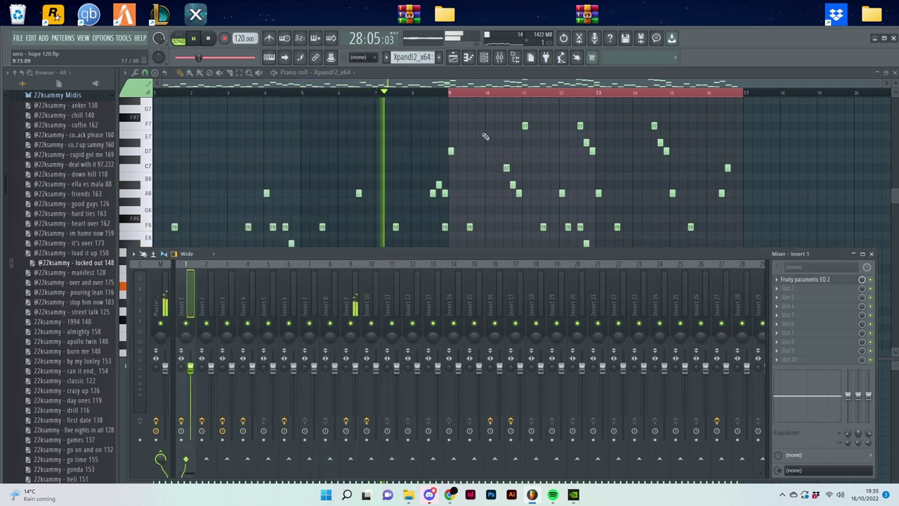
{"action": "left_click", "coordinate": [853, 253]}
{"action": "left_click", "coordinate": [453, 61]}
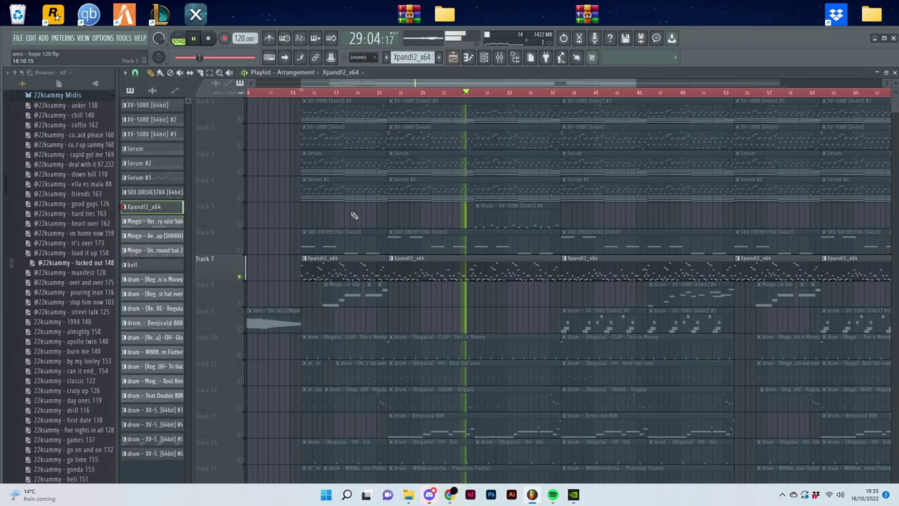
- Unmute Tracks 6, 4, 3, 2 and 1 alongside Track 7 and play the layered melody from bar 14
{"action": "left_click", "coordinate": [239, 250]}
{"action": "left_click", "coordinate": [239, 198]}
{"action": "left_click", "coordinate": [239, 171]}
{"action": "left_click", "coordinate": [239, 146]}
{"action": "left_click", "coordinate": [238, 120]}
{"action": "left_click", "coordinate": [303, 92]}
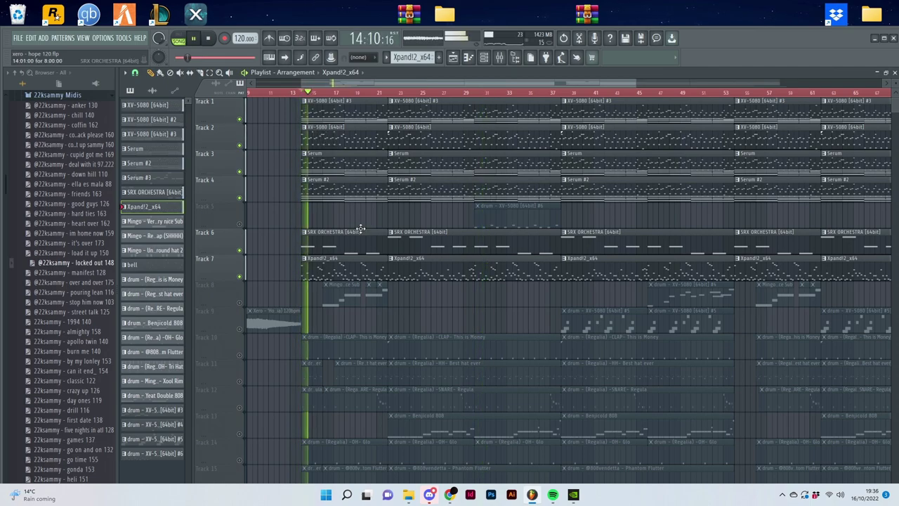
- Unmute Track 8, view its sub bass notes in the piano roll, then return to the playlist and stop playback
{"action": "left_click", "coordinate": [239, 302]}
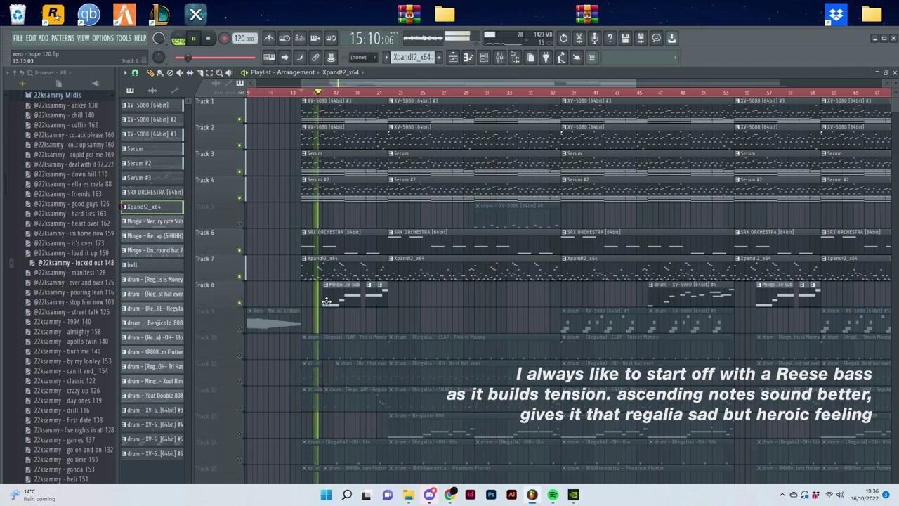
{"action": "double_click", "coordinate": [350, 296]}
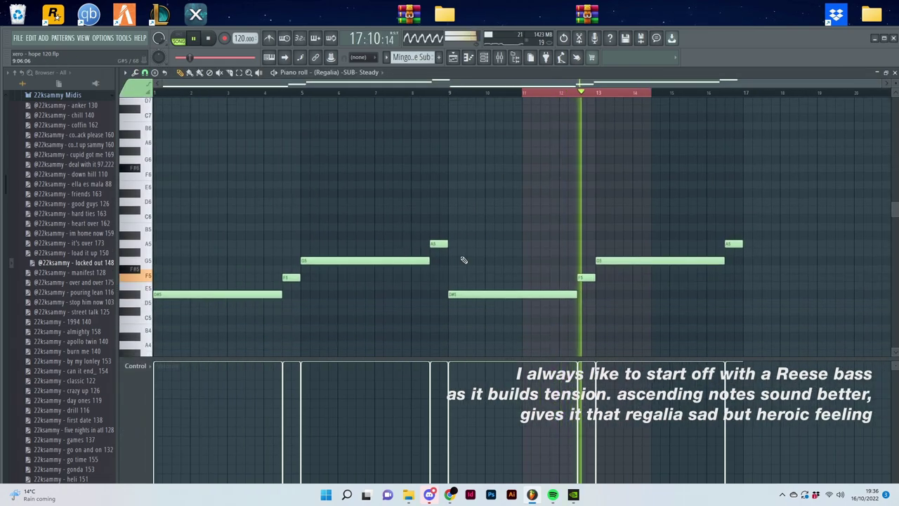
{"action": "left_click", "coordinate": [458, 61]}
{"action": "scroll", "coordinate": [368, 299], "scroll_direction": "up", "scroll_amount": 2}
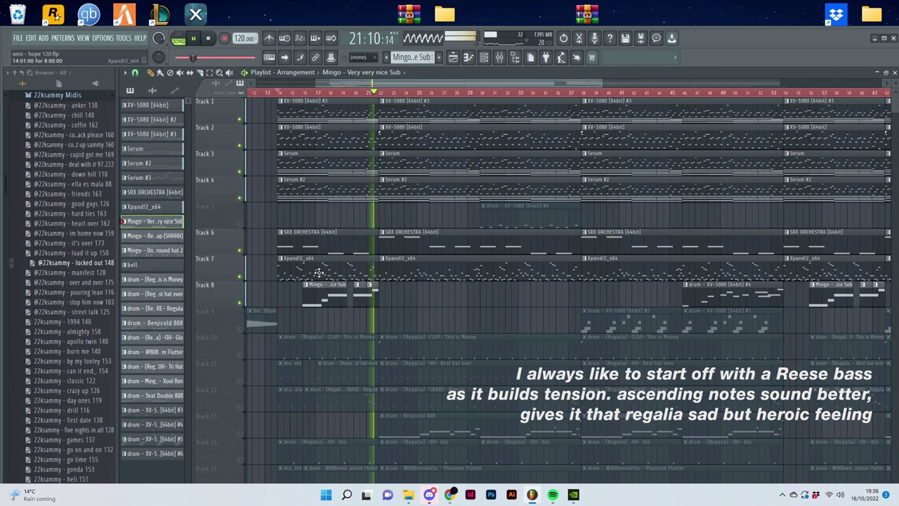
{"action": "key", "text": "space"}
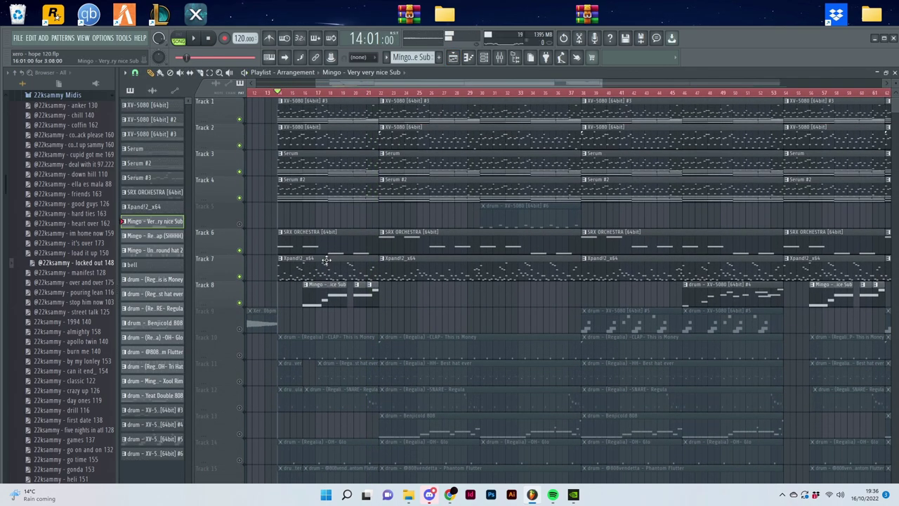
- Solo Track 10, play its clap notes in the piano roll and inspect the CLAP- This is Money sample settings before returning to the playlist
{"action": "scroll", "coordinate": [328, 262], "scroll_direction": "down", "scroll_amount": 3}
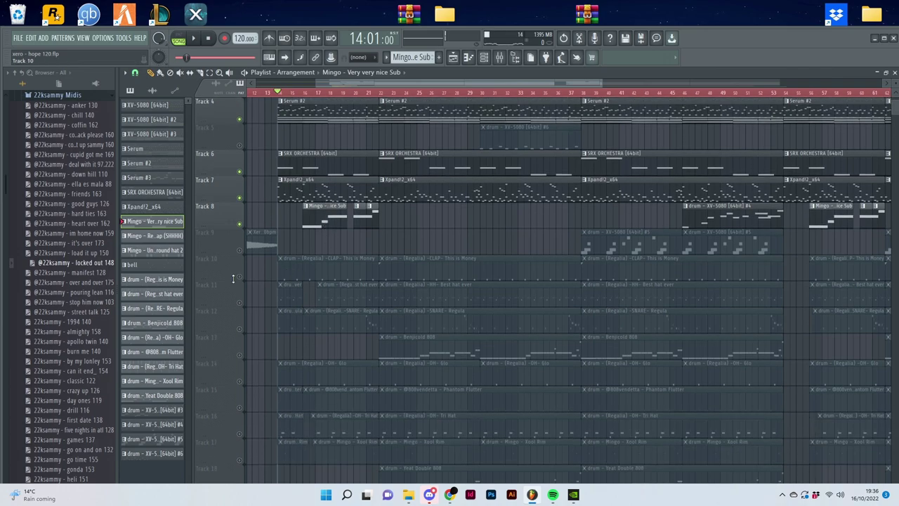
{"action": "left_click", "coordinate": [239, 276], "text": "ctrl"}
{"action": "scroll", "coordinate": [261, 281], "scroll_direction": "down", "scroll_amount": 1}
{"action": "key", "text": "space"}
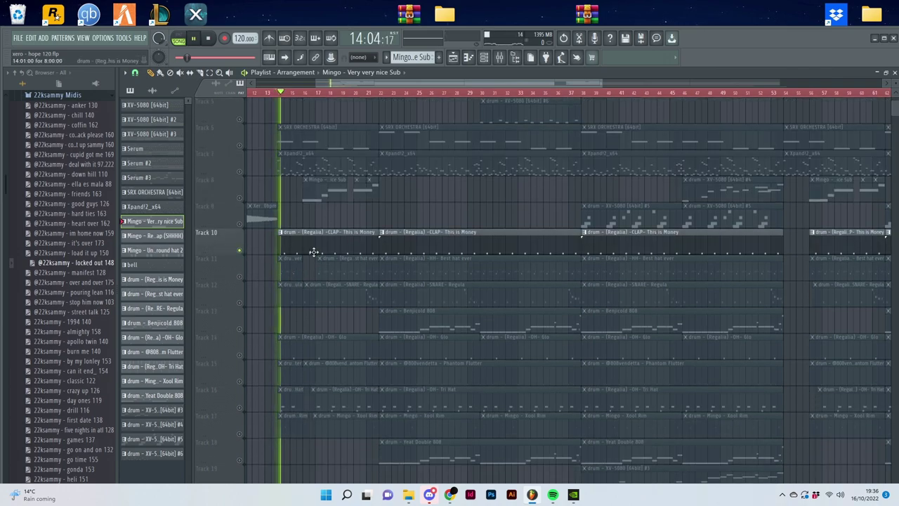
{"action": "double_click", "coordinate": [310, 239]}
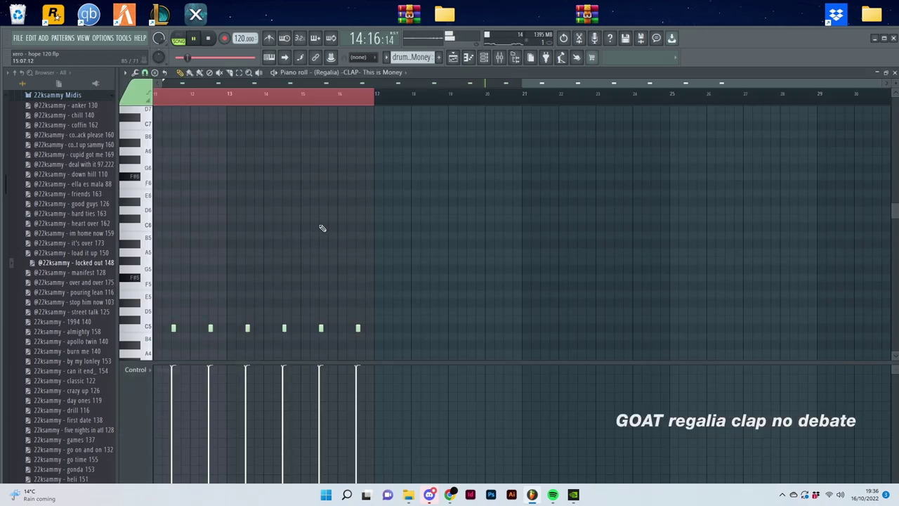
{"action": "left_click", "coordinate": [386, 76]}
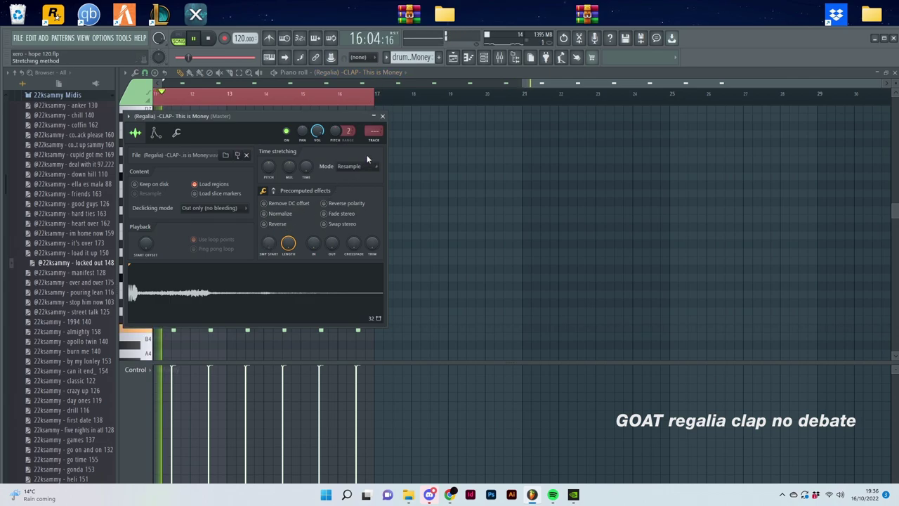
{"action": "left_click", "coordinate": [383, 117]}
{"action": "left_click", "coordinate": [453, 58]}
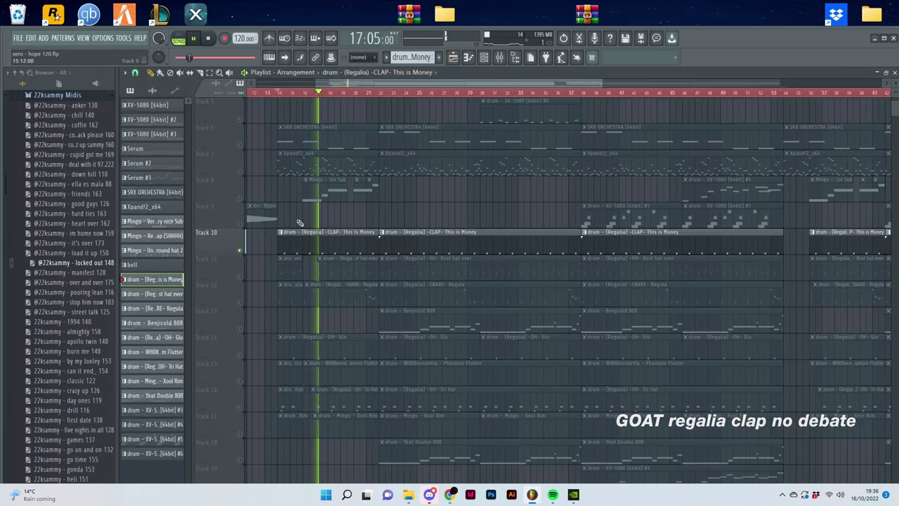
- Unmute Track 11 and examine the Best hat ever hi-hat pattern in the piano roll, then return to the playlist
{"action": "scroll", "coordinate": [281, 232], "scroll_direction": "down", "scroll_amount": 1}
{"action": "left_click", "coordinate": [239, 251]}
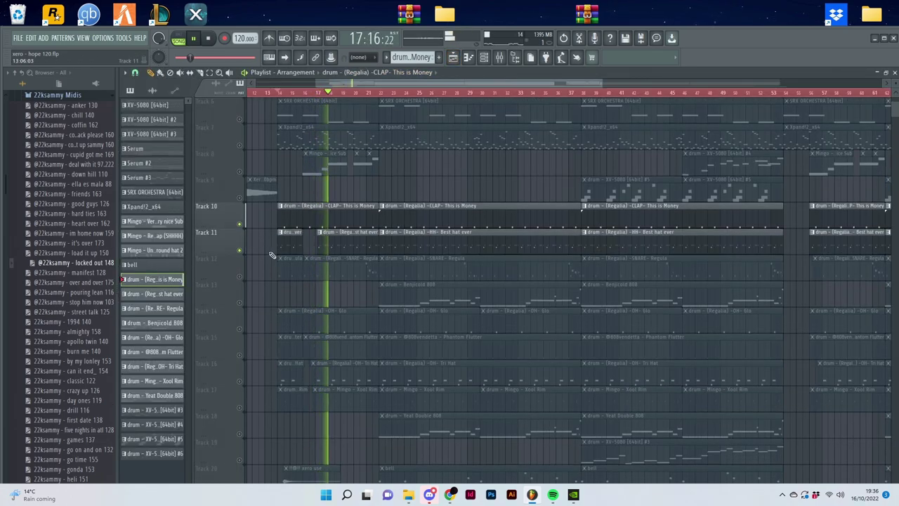
{"action": "double_click", "coordinate": [350, 251]}
{"action": "scroll", "coordinate": [262, 220], "scroll_direction": "left", "scroll_amount": 5}
{"action": "scroll", "coordinate": [284, 222], "scroll_direction": "down", "scroll_amount": 1}
{"action": "scroll", "coordinate": [281, 220], "scroll_direction": "down", "scroll_amount": 1}
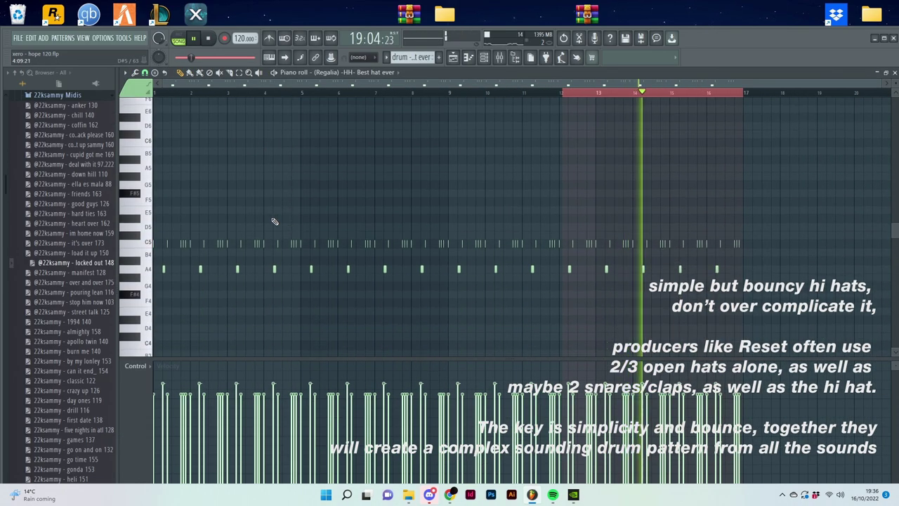
{"action": "scroll", "coordinate": [383, 172], "scroll_direction": "down", "scroll_amount": 1}
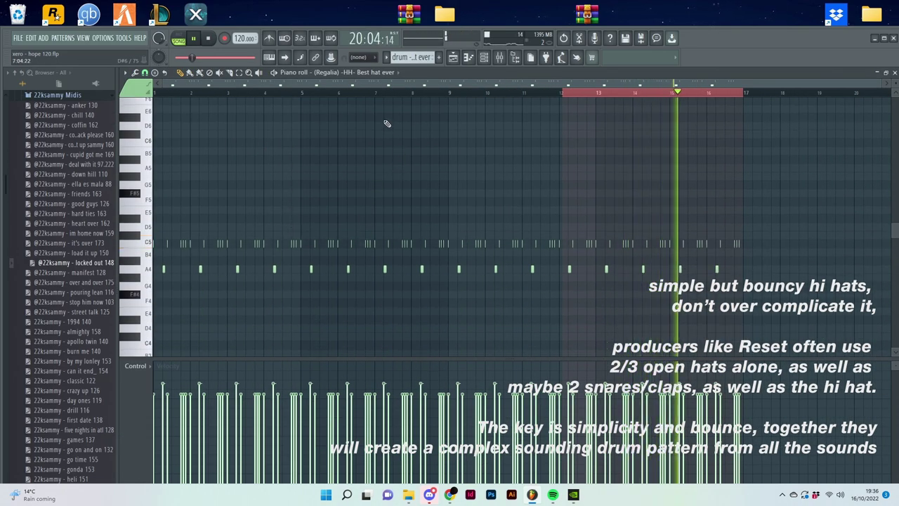
{"action": "left_click", "coordinate": [453, 58]}
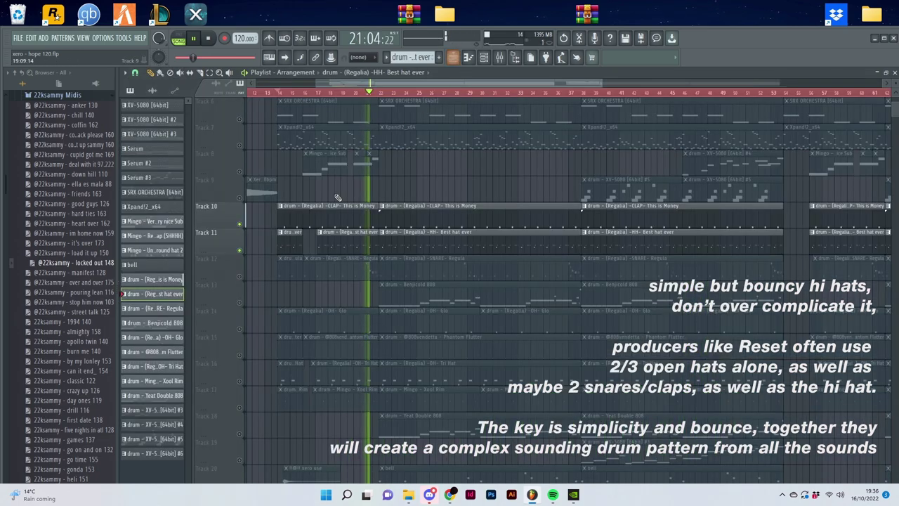
- Unmute Track 12 and view its SNARE- Regula notes in the piano roll, then return to the playlist
{"action": "left_click", "coordinate": [239, 276]}
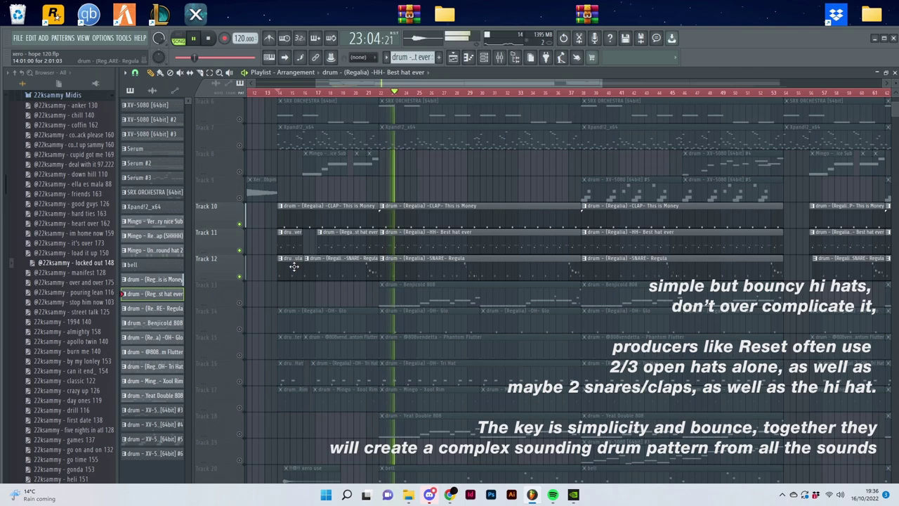
{"action": "double_click", "coordinate": [430, 272]}
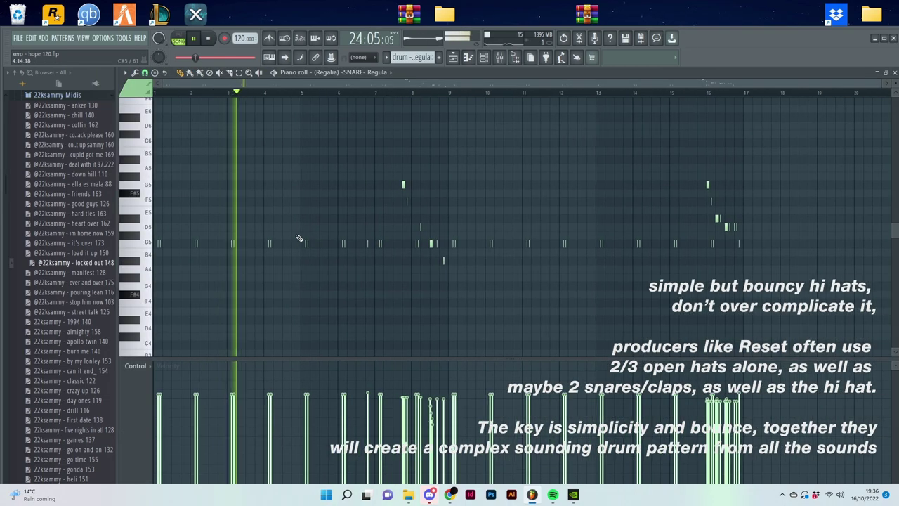
{"action": "left_click", "coordinate": [455, 60]}
- Unmute Tracks 14 and 15, view the Phantom Flutter notes in the piano roll, then return to the playlist
{"action": "scroll", "coordinate": [245, 281], "scroll_direction": "down", "scroll_amount": 1}
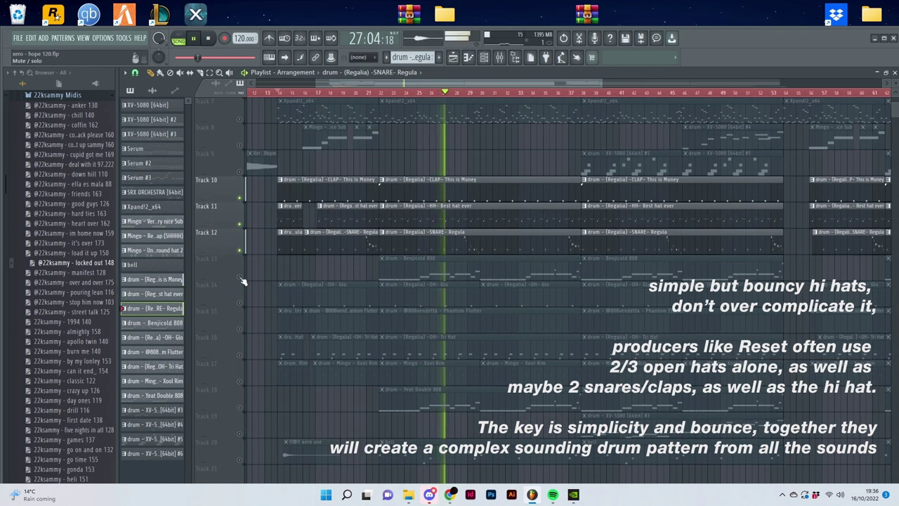
{"action": "left_click", "coordinate": [240, 304]}
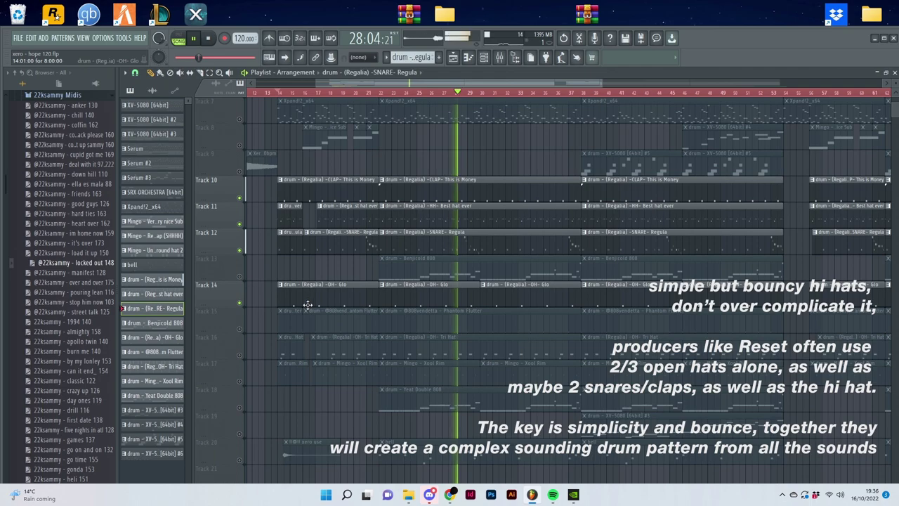
{"action": "scroll", "coordinate": [266, 314], "scroll_direction": "down", "scroll_amount": 1}
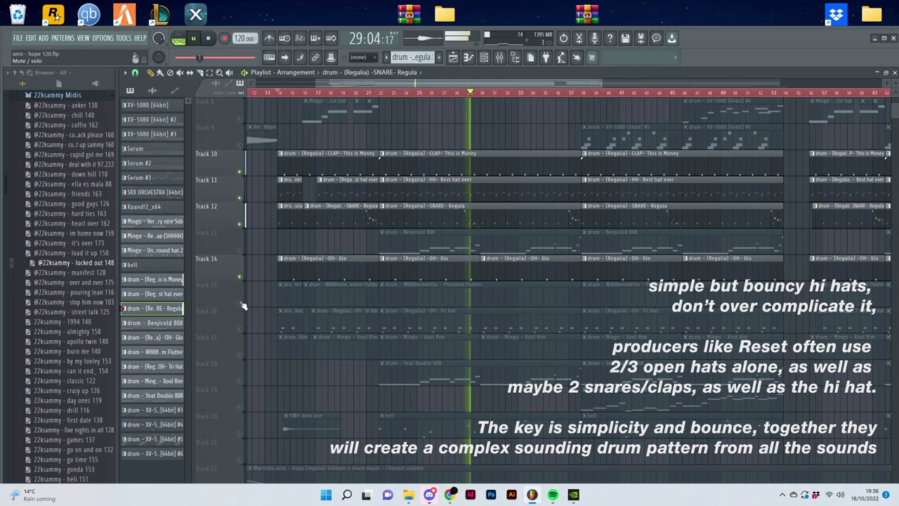
{"action": "left_click", "coordinate": [241, 303]}
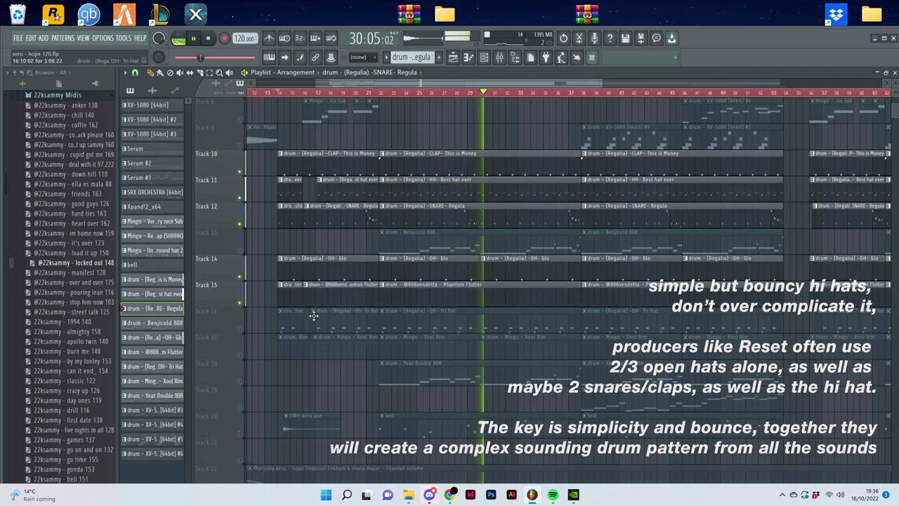
{"action": "double_click", "coordinate": [425, 297]}
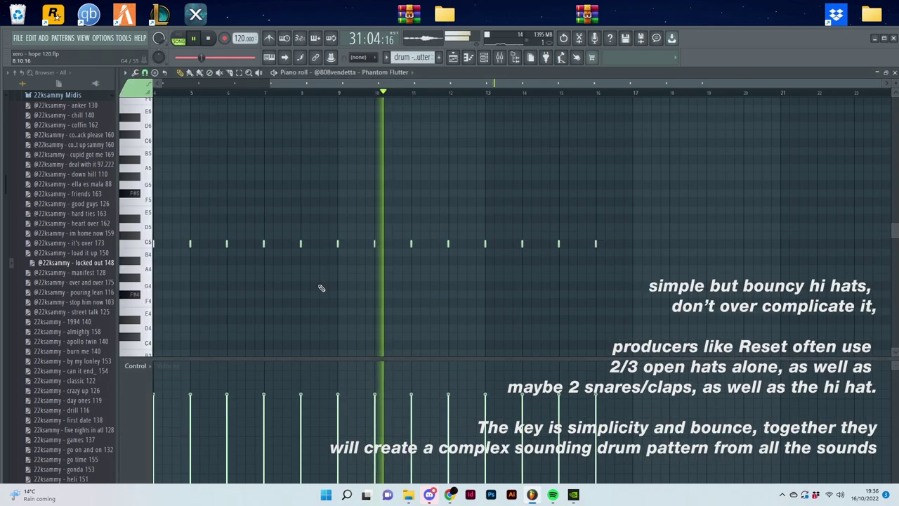
{"action": "left_click", "coordinate": [453, 58]}
- Unmute Tracks 16 and 17, view the Xool Rim notes in the piano roll, then return to the playlist
{"action": "left_click", "coordinate": [240, 303]}
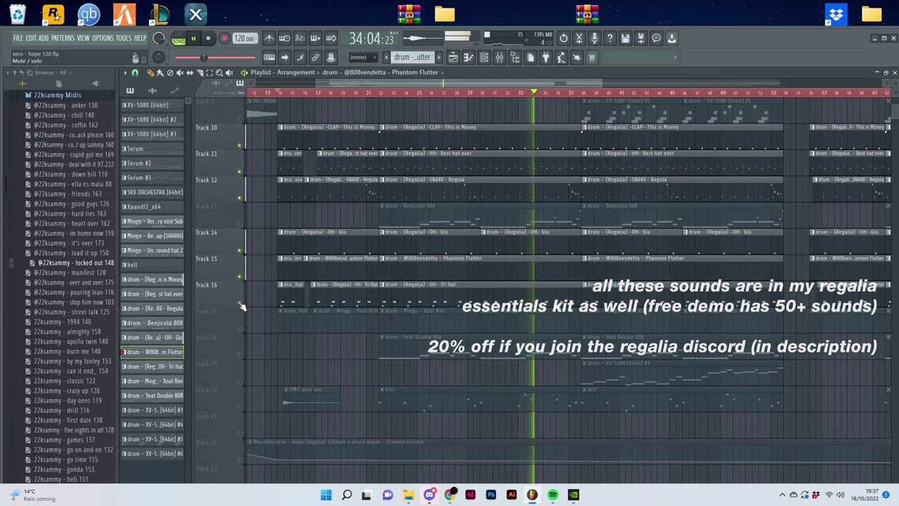
{"action": "left_click", "coordinate": [240, 328]}
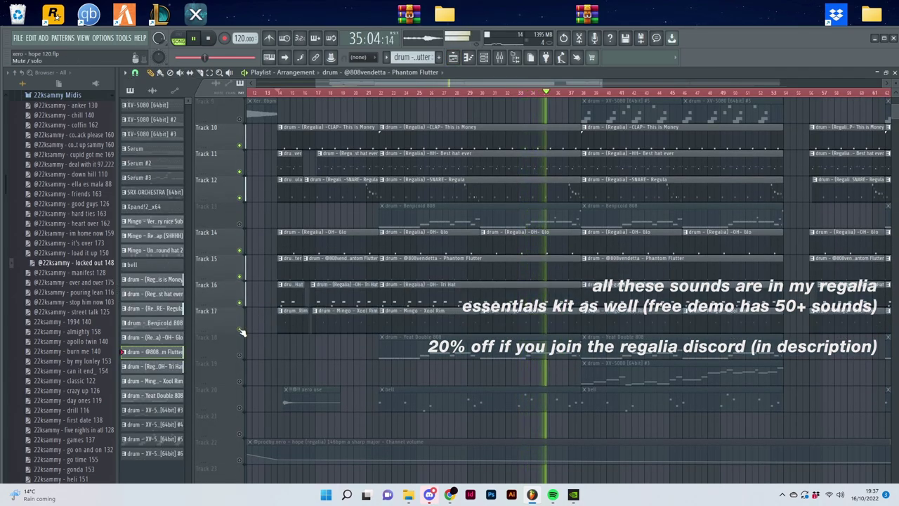
{"action": "double_click", "coordinate": [516, 321]}
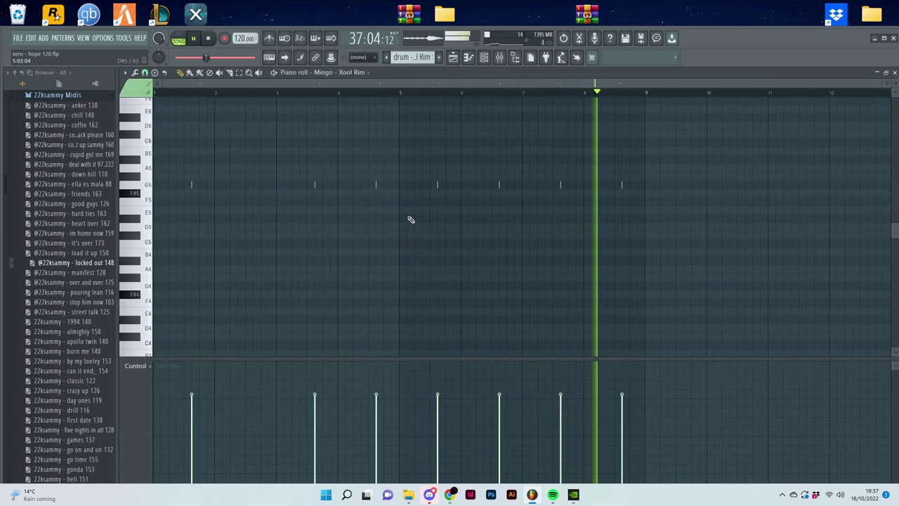
{"action": "left_click", "coordinate": [453, 57]}
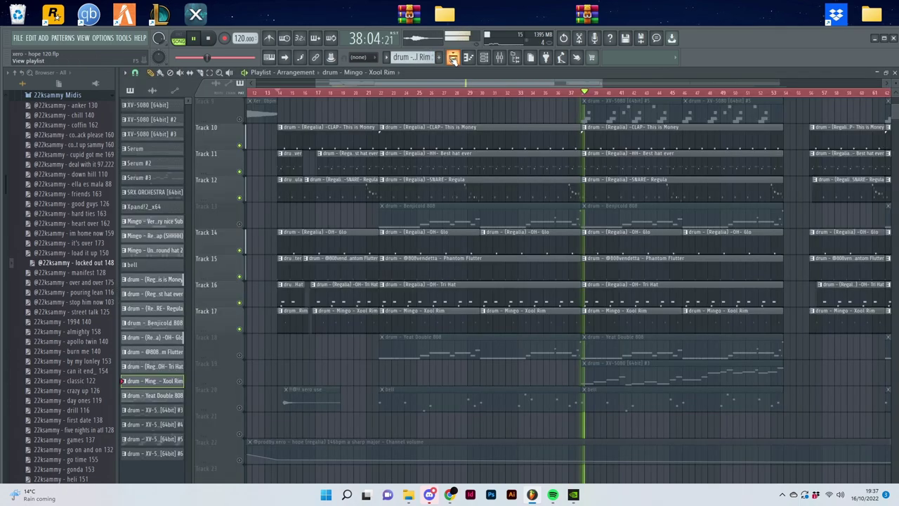
{"action": "scroll", "coordinate": [421, 183], "scroll_direction": "down", "scroll_amount": 2}
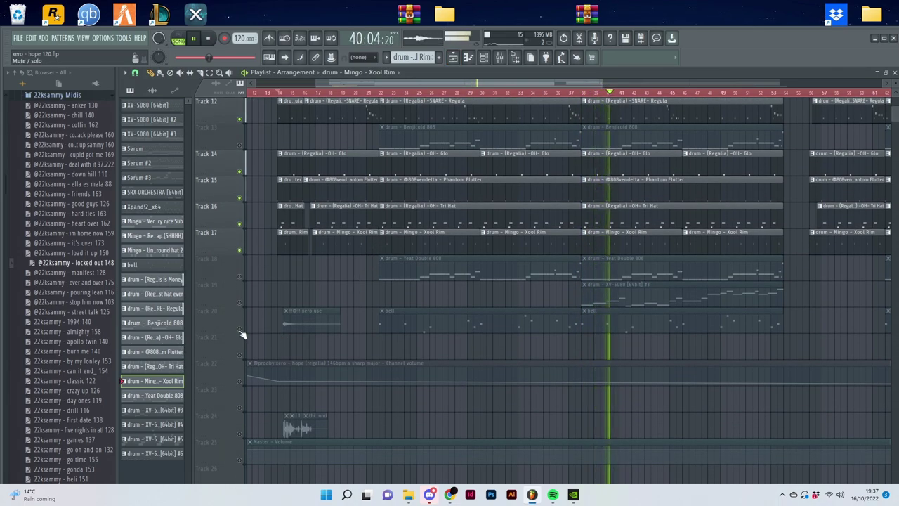
- Unmute Track 20 and view its bell notes in the piano roll, then return to the playlist and stop playback
{"action": "left_click", "coordinate": [240, 329]}
{"action": "double_click", "coordinate": [568, 325]}
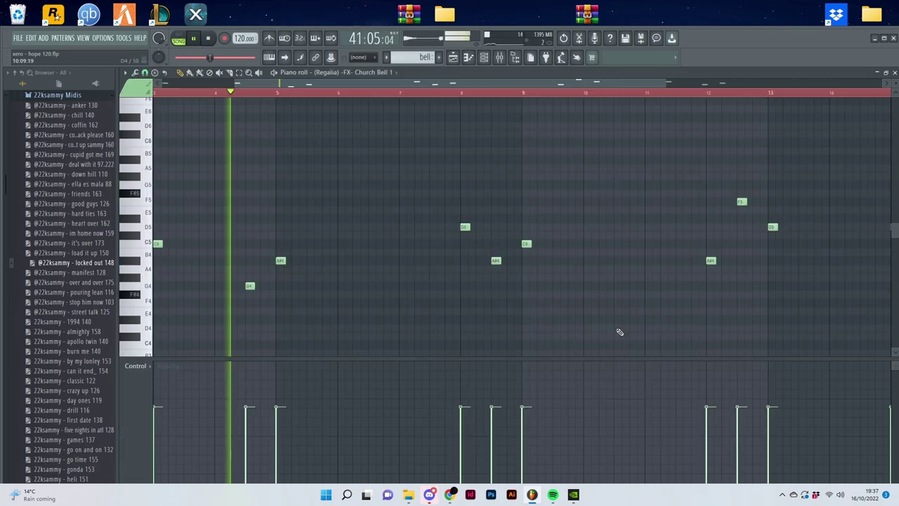
{"action": "scroll", "coordinate": [262, 254], "scroll_direction": "down", "scroll_amount": 1}
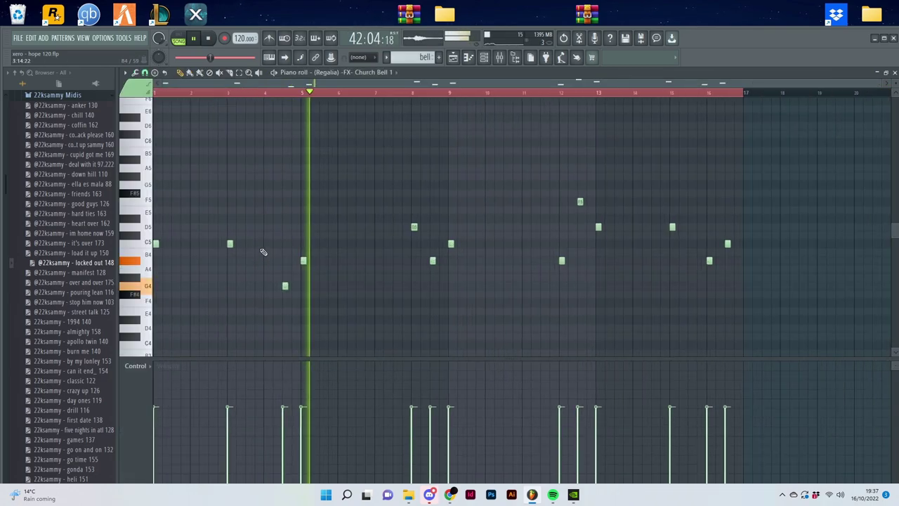
{"action": "left_click", "coordinate": [454, 58]}
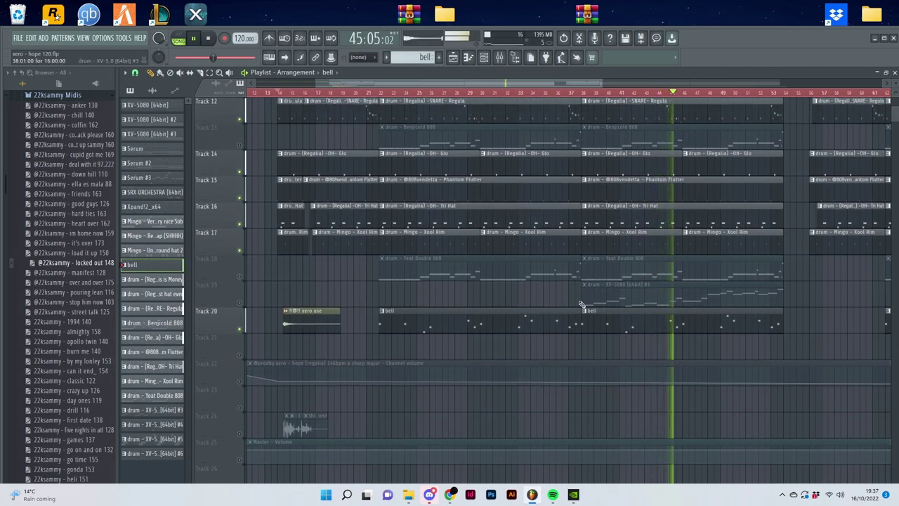
{"action": "key", "text": "space"}
- Unmute Track 18 and view its Yeat Double 808 notes in the piano roll, then return to the playlist
{"action": "scroll", "coordinate": [228, 302], "scroll_direction": "up", "scroll_amount": 1}
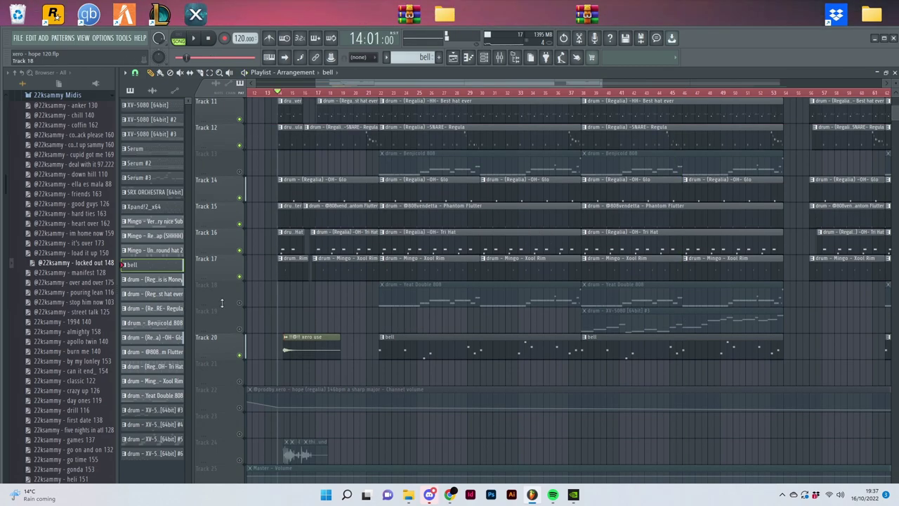
{"action": "left_click", "coordinate": [239, 304]}
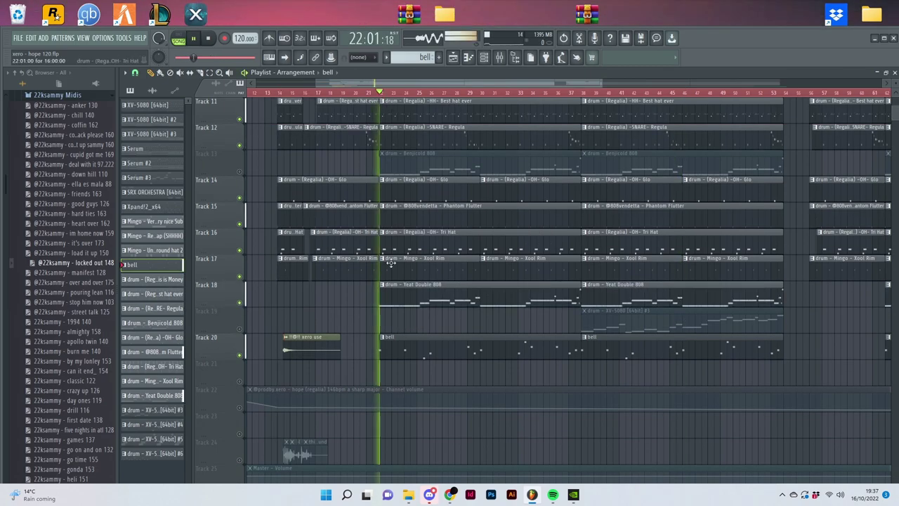
{"action": "double_click", "coordinate": [412, 301]}
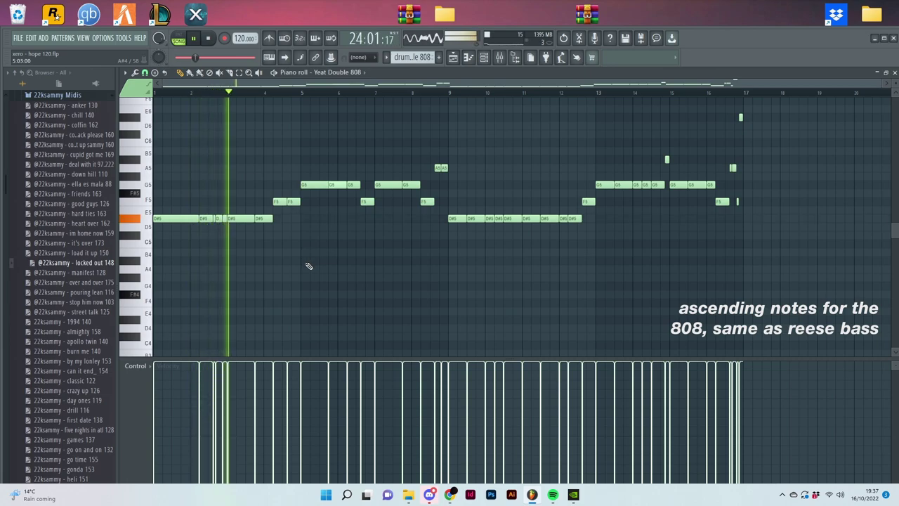
{"action": "left_click", "coordinate": [454, 59]}
- Unmute Track 13 and examine its Benjicold 808 notes in the piano roll, then return to the playlist
{"action": "scroll", "coordinate": [388, 178], "scroll_direction": "up", "scroll_amount": 3}
{"action": "left_click", "coordinate": [240, 251]}
{"action": "double_click", "coordinate": [409, 243]}
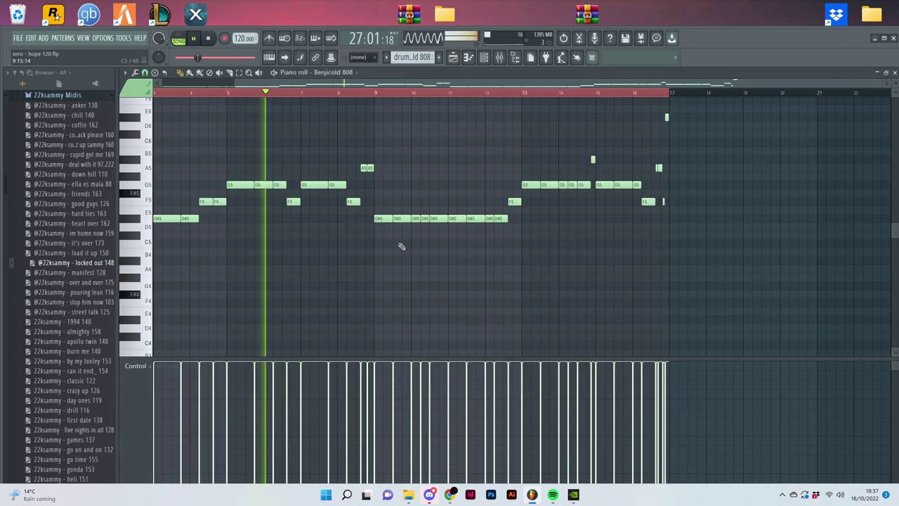
{"action": "scroll", "coordinate": [309, 260], "scroll_direction": "left", "scroll_amount": 2}
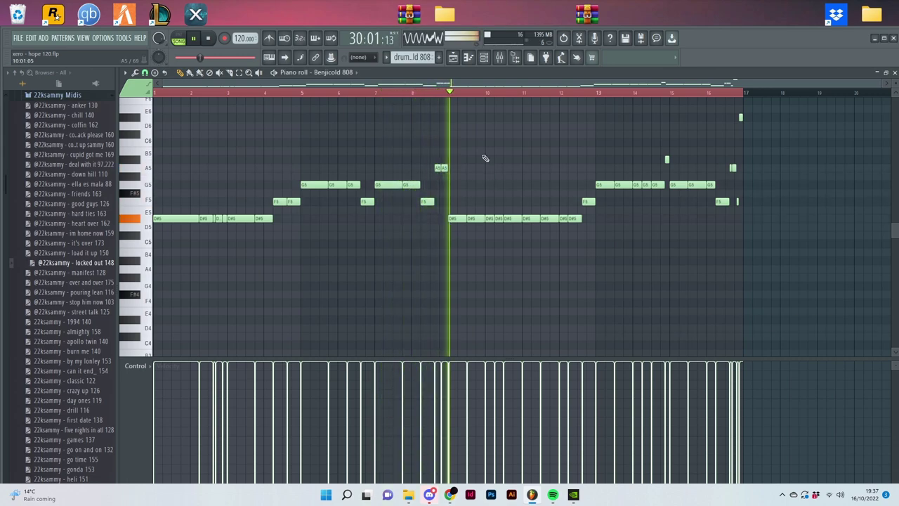
{"action": "left_click", "coordinate": [453, 57]}
- Unmute the melody and sub tracks: Tracks 1, 2, 3, 4, 6, 7 and 8
{"action": "scroll", "coordinate": [267, 288], "scroll_direction": "up", "scroll_amount": 5}
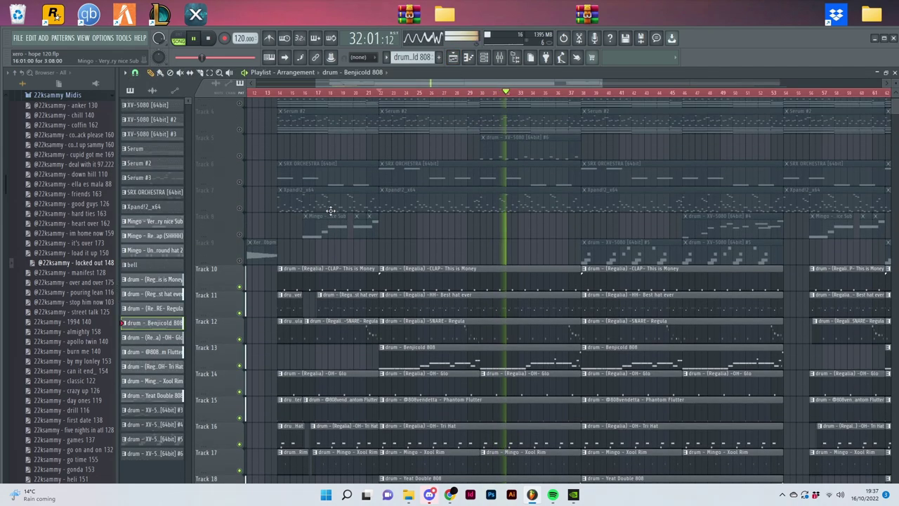
{"action": "left_click", "coordinate": [240, 302]}
{"action": "left_click", "coordinate": [240, 276]}
{"action": "left_click", "coordinate": [239, 250]}
{"action": "left_click", "coordinate": [239, 197]}
{"action": "left_click", "coordinate": [240, 172]}
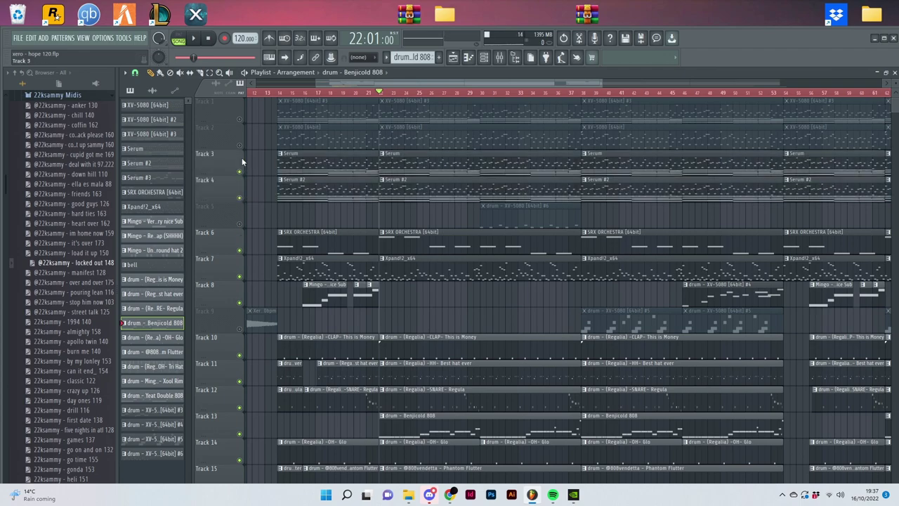
{"action": "left_click", "coordinate": [240, 145]}
{"action": "left_click", "coordinate": [240, 119]}
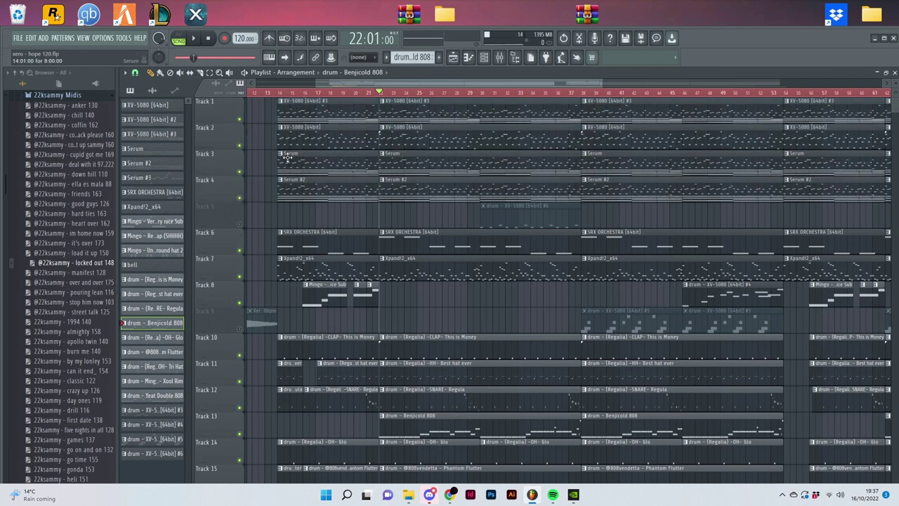
- Play the melodies together with the drums and 808s while looking over the playlist arrangement
{"action": "key", "text": "space"}
{"action": "scroll", "coordinate": [515, 241], "scroll_direction": "down", "scroll_amount": 2}
{"action": "scroll", "coordinate": [518, 255], "scroll_direction": "down", "scroll_amount": 3}
{"action": "scroll", "coordinate": [523, 270], "scroll_direction": "down", "scroll_amount": 6}
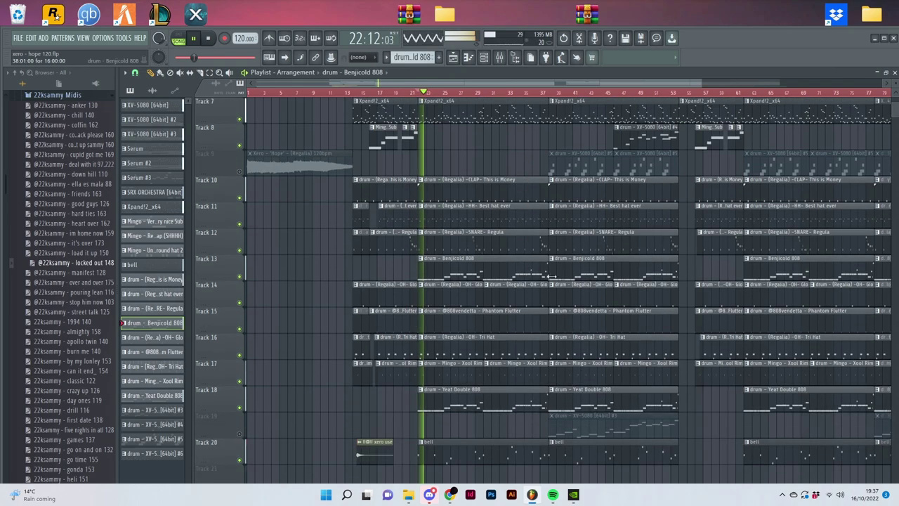
{"action": "scroll", "coordinate": [542, 297], "scroll_direction": "up", "scroll_amount": 2}
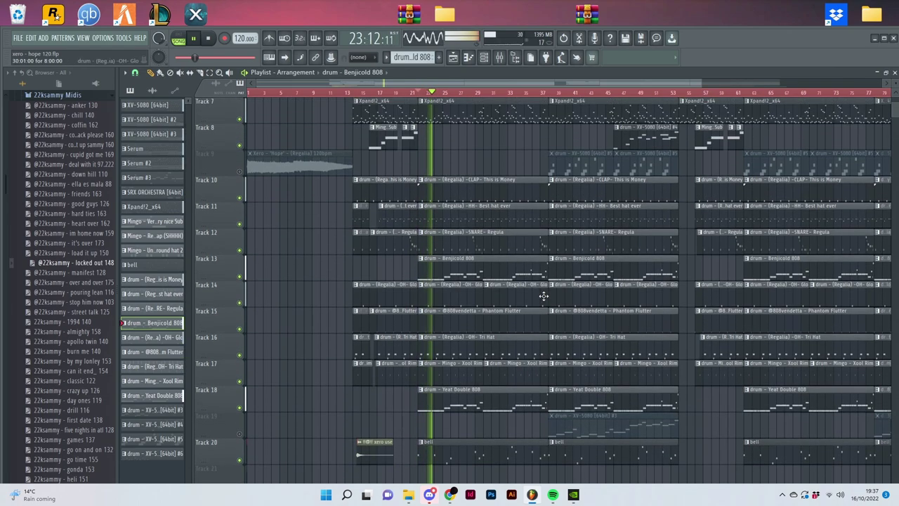
{"action": "scroll", "coordinate": [574, 266], "scroll_direction": "up", "scroll_amount": 3}
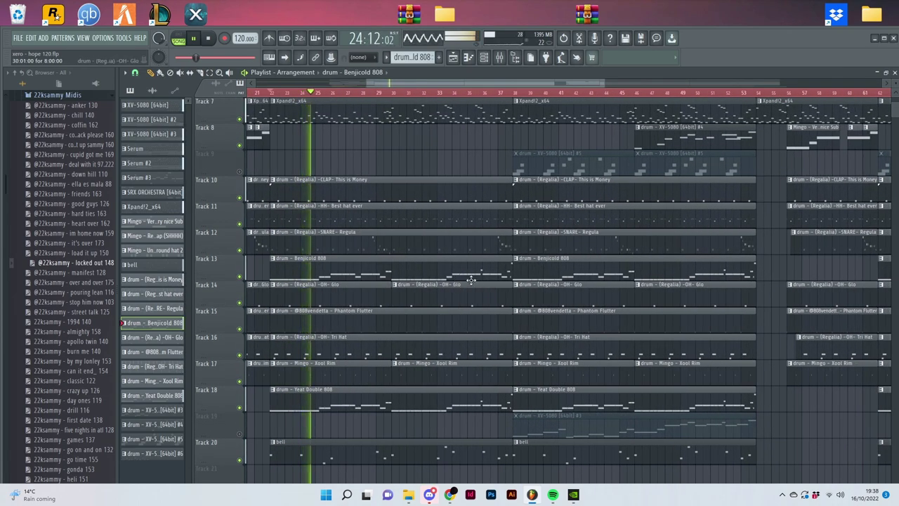
{"action": "scroll", "coordinate": [484, 223], "scroll_direction": "up", "scroll_amount": 6}
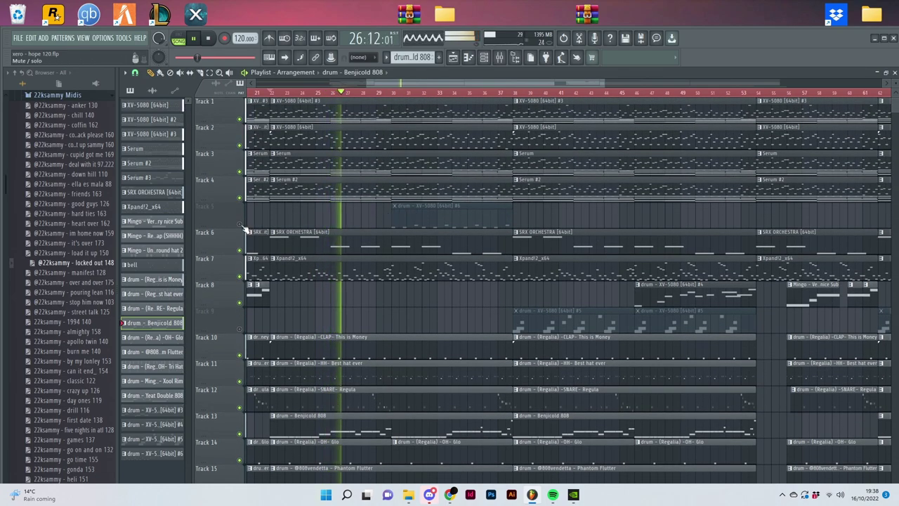
- Unmute Track 5 and examine its XV-5080 #6 notes and the synth's patch category list, then close the synth
{"action": "double_click", "coordinate": [407, 211]}
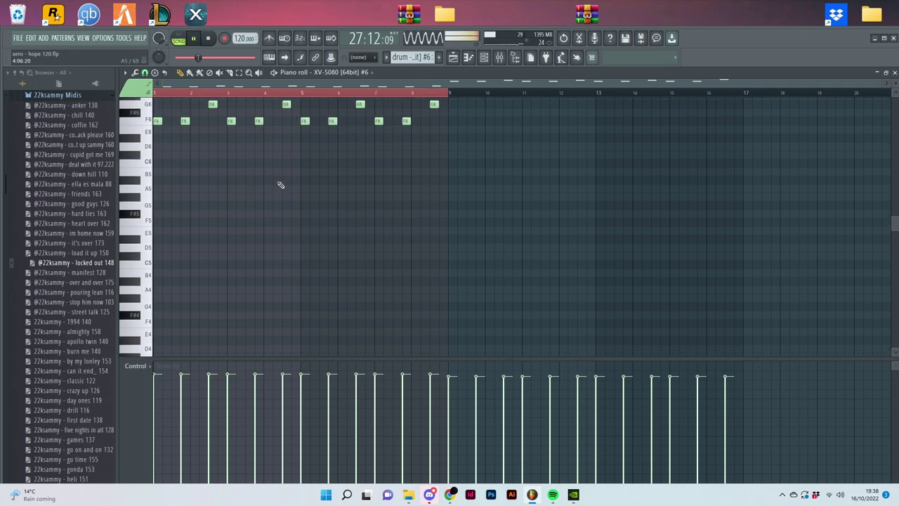
{"action": "scroll", "coordinate": [321, 147], "scroll_direction": "up", "scroll_amount": 3}
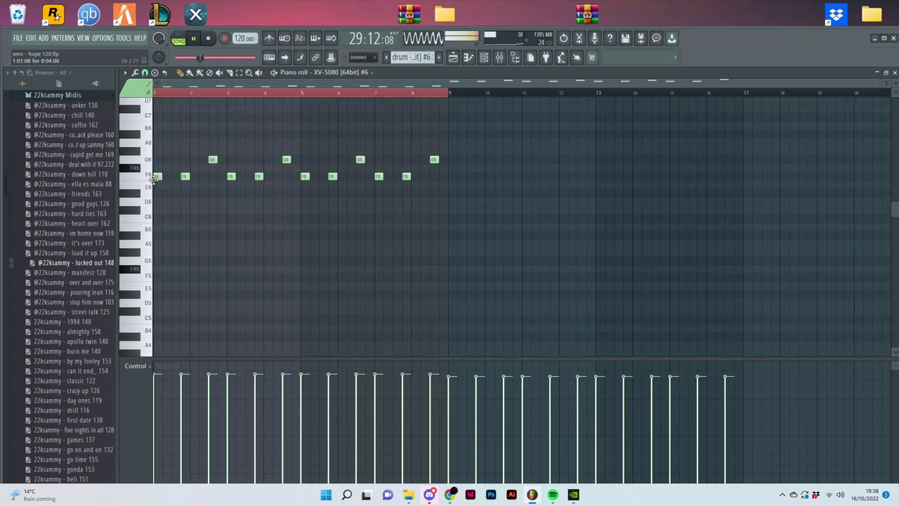
{"action": "right_click", "coordinate": [346, 73]}
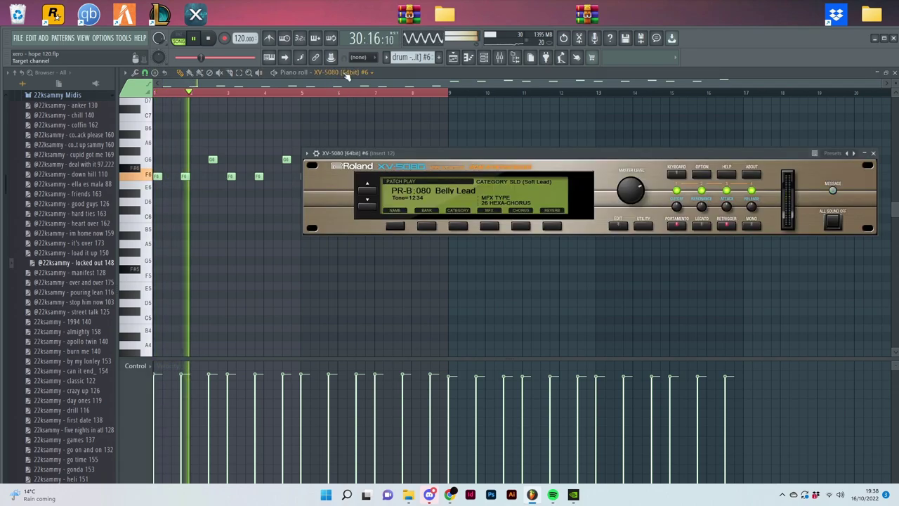
{"action": "left_click", "coordinate": [458, 226]}
{"action": "left_click_drag", "start_coordinate": [647, 138], "coordinate": [484, 157]}
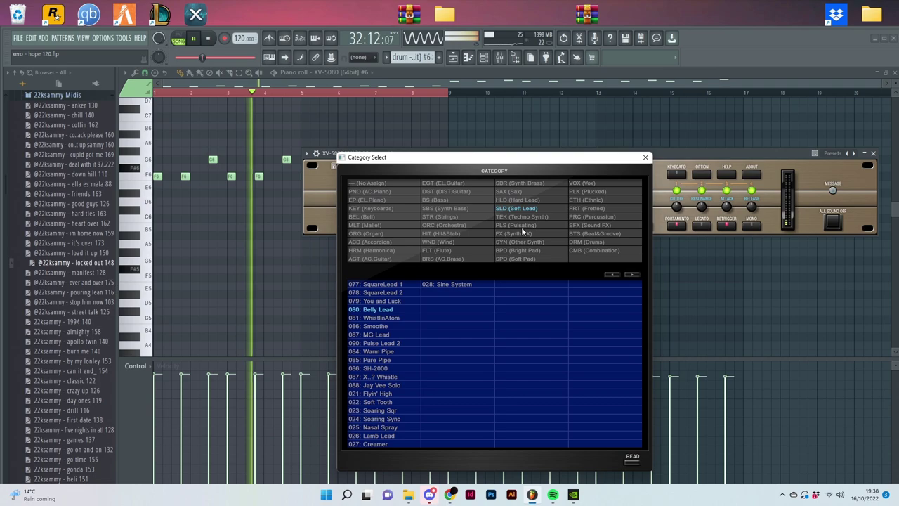
{"action": "left_click", "coordinate": [645, 156]}
{"action": "left_click", "coordinate": [873, 153]}
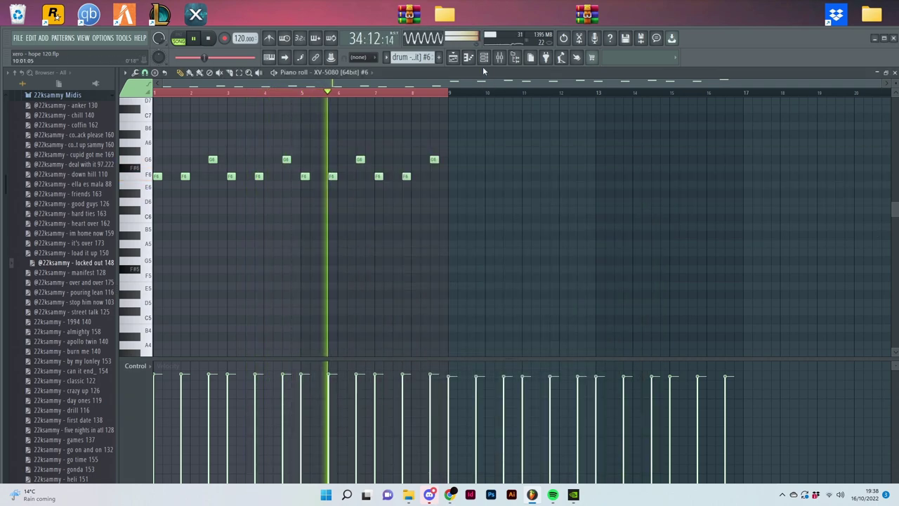
- Check the XV-5080 #6 channel's effects on mixer Insert 12, then close the mixer and return to the playlist
{"action": "left_click", "coordinate": [484, 59]}
{"action": "left_click", "coordinate": [486, 61]}
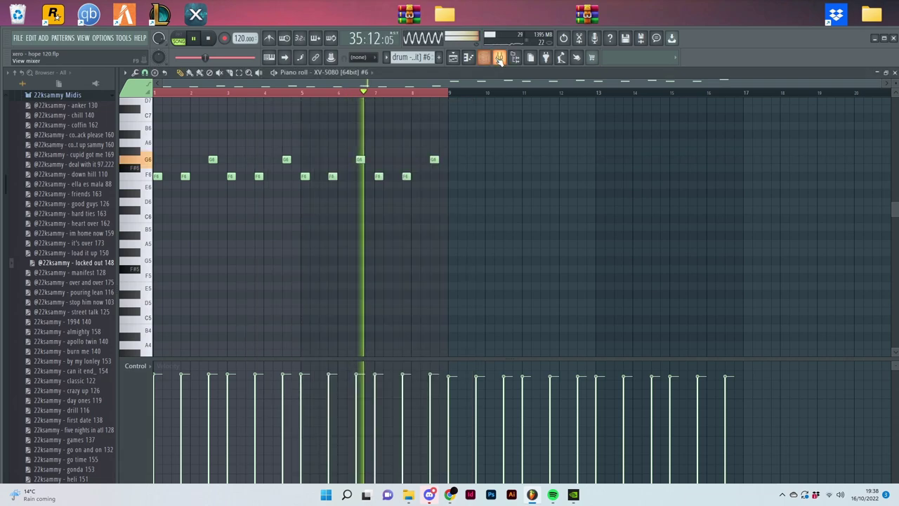
{"action": "left_click", "coordinate": [499, 60]}
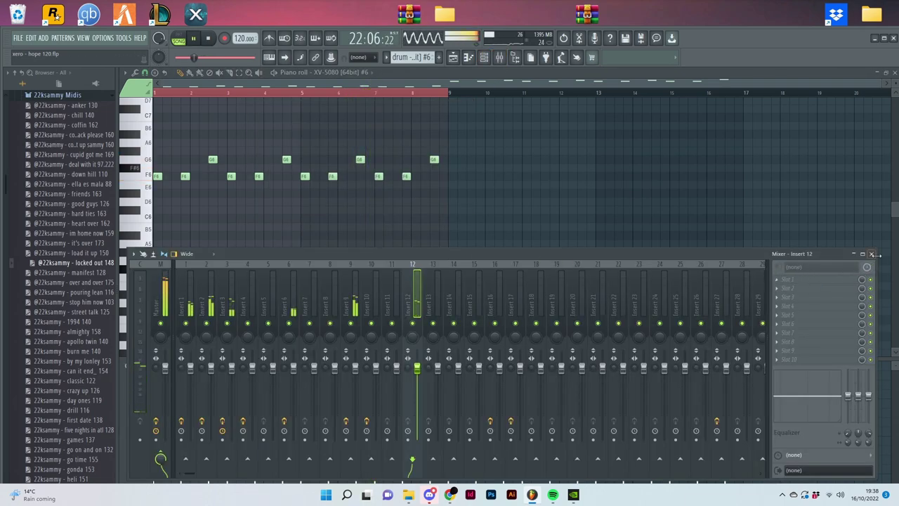
{"action": "left_click", "coordinate": [871, 254]}
{"action": "left_click", "coordinate": [453, 57]}
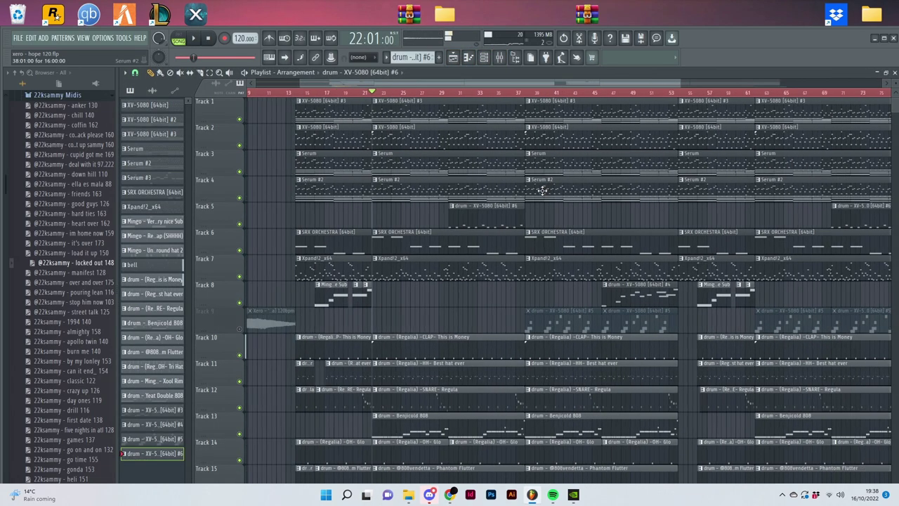
- Solo Track 9 and examine its XV-5080 #5 notes and the synth's patch category list, then close the synth
{"action": "right_click", "coordinate": [241, 330]}
{"action": "double_click", "coordinate": [549, 322]}
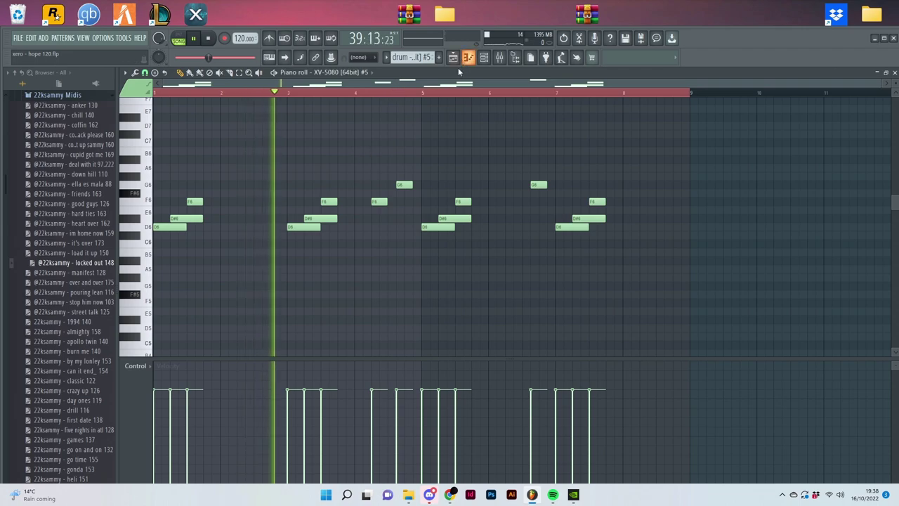
{"action": "left_click", "coordinate": [356, 74]}
{"action": "left_click", "coordinate": [440, 215]}
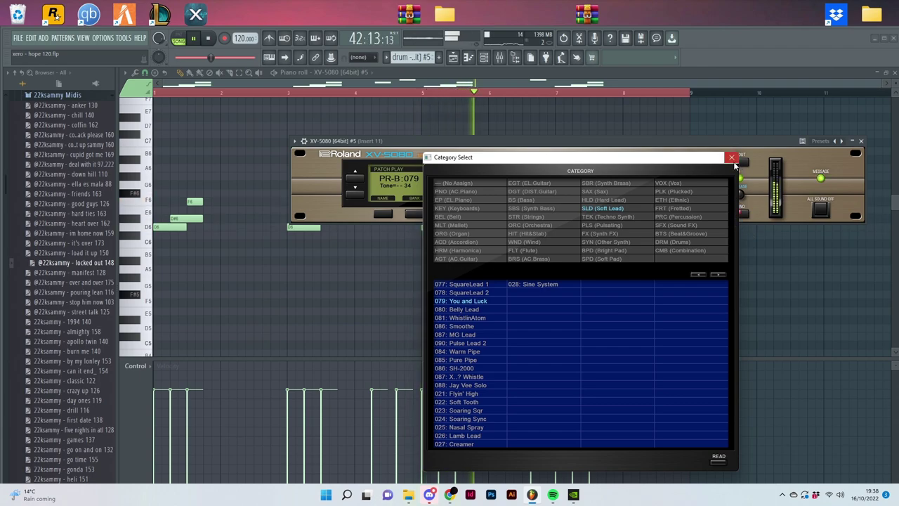
{"action": "left_click", "coordinate": [731, 157]}
{"action": "left_click", "coordinate": [861, 141]}
- Check the XV-5080 #5 channel in the channel rack and on mixer Insert 11, then return to the playlist and stop playback
{"action": "left_click", "coordinate": [484, 58]}
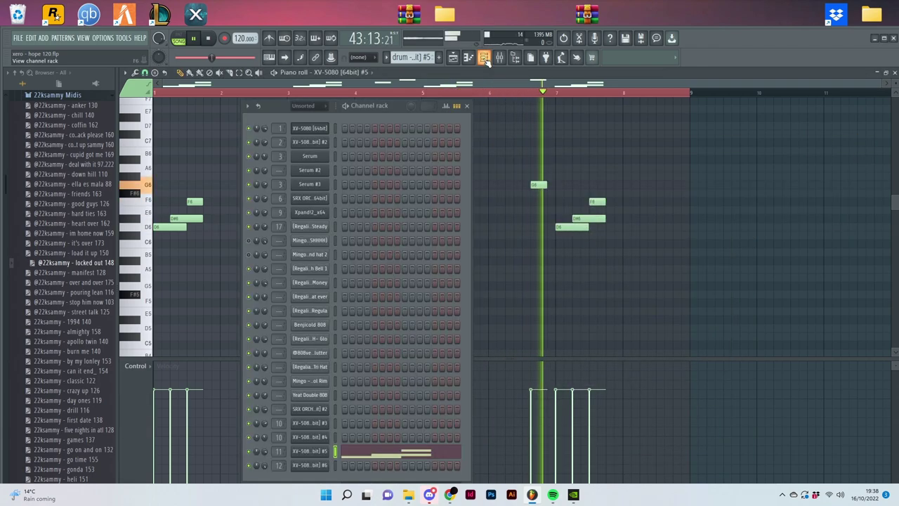
{"action": "left_click", "coordinate": [484, 58]}
{"action": "left_click", "coordinate": [500, 57]}
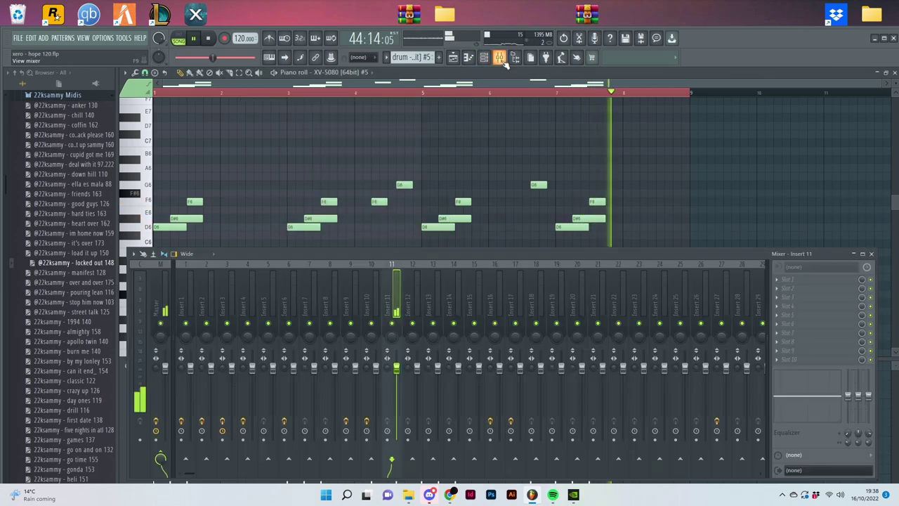
{"action": "left_click", "coordinate": [872, 254]}
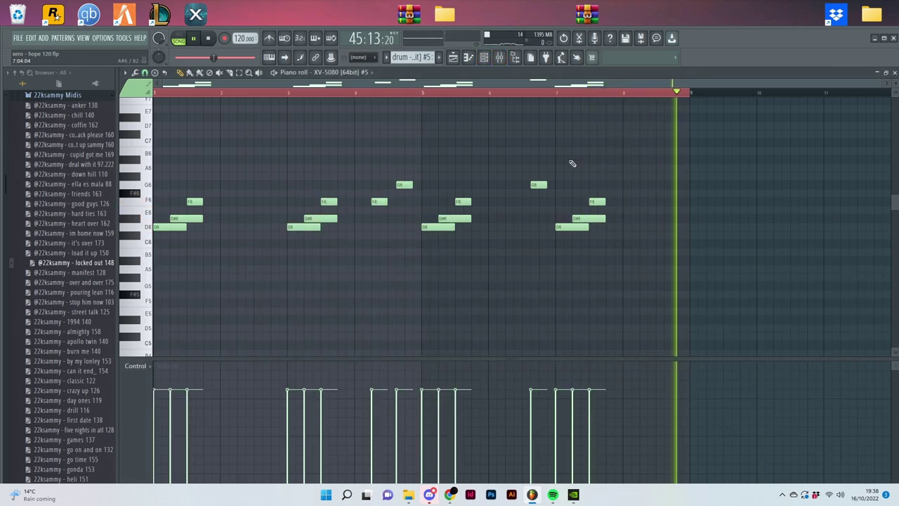
{"action": "left_click", "coordinate": [453, 57]}
{"action": "key", "text": "space"}
- Switch playback from Track 9 to Track 8 alone and open its XV-5080 #4 notes in the piano roll
{"action": "scroll", "coordinate": [625, 299], "scroll_direction": "up", "scroll_amount": 3}
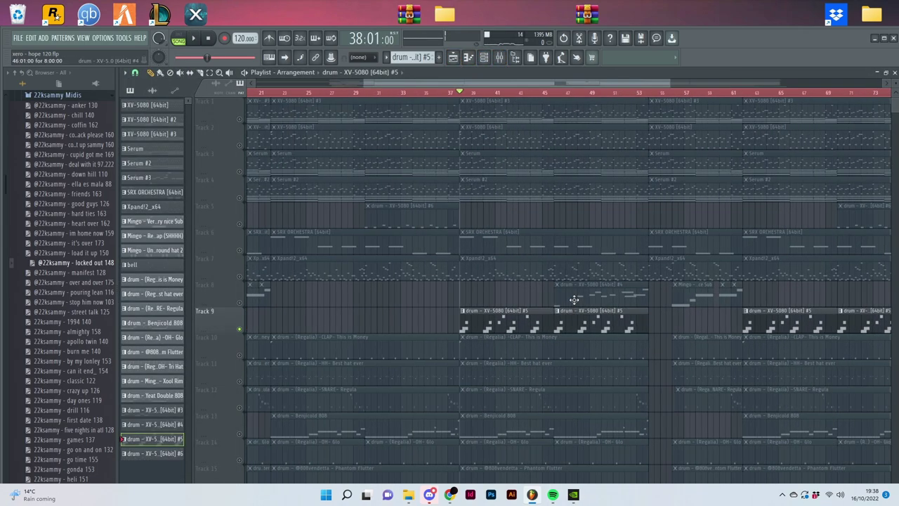
{"action": "left_click", "coordinate": [240, 304]}
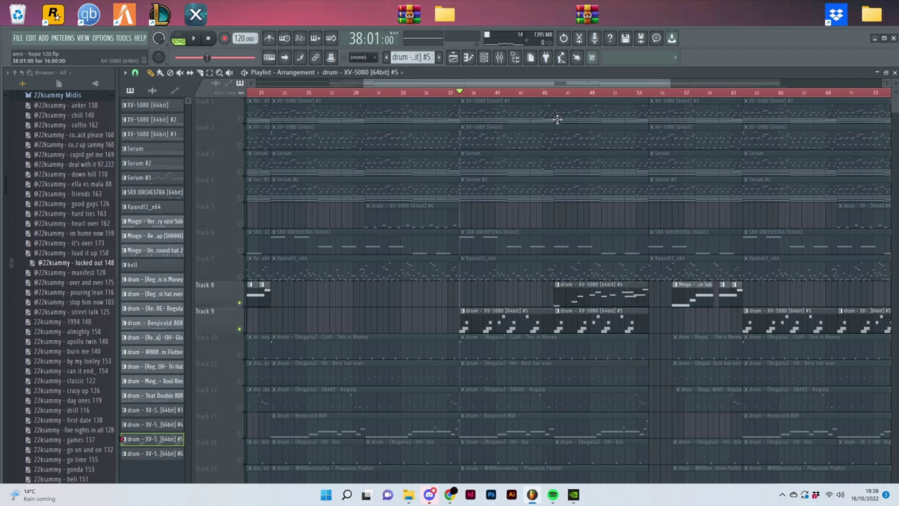
{"action": "key", "text": "space"}
{"action": "left_click", "coordinate": [240, 329]}
{"action": "double_click", "coordinate": [575, 296]}
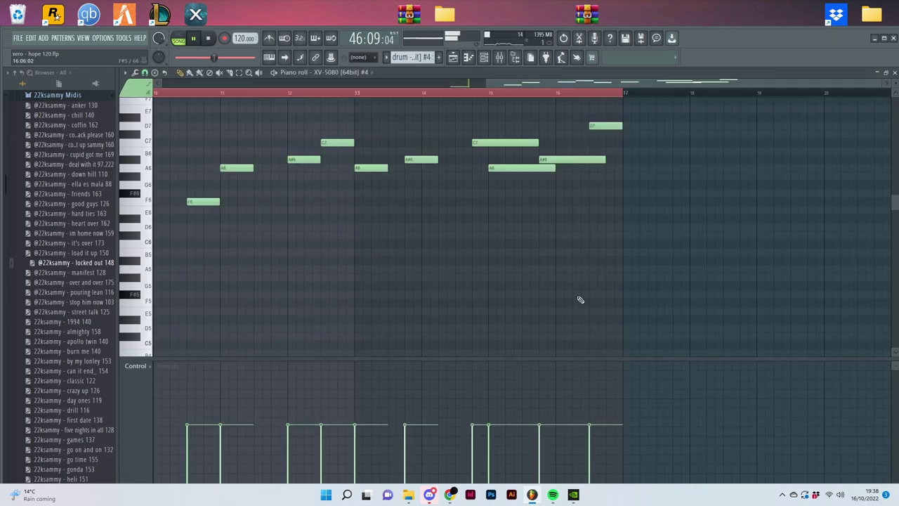
- Open the XV-5080 #4 synth and examine its Jet Sync patch in the category list, then close the synth
{"action": "right_click", "coordinate": [364, 73]}
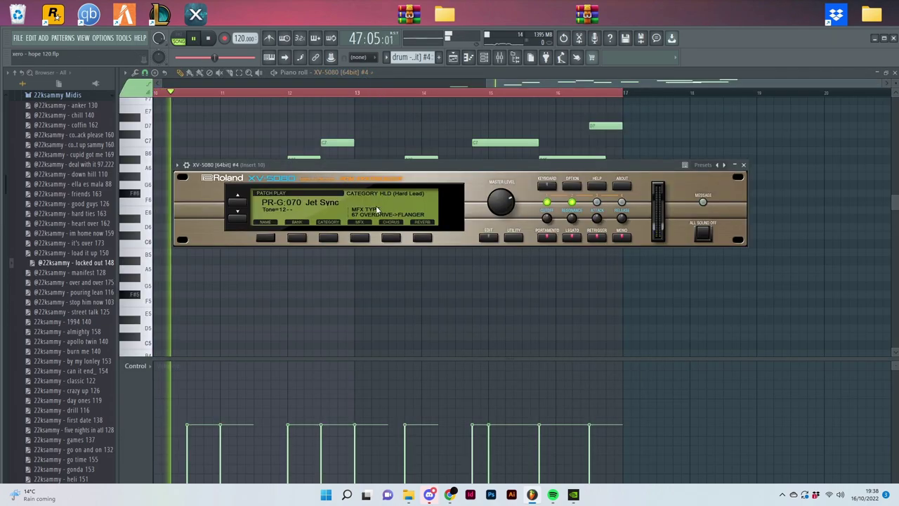
{"action": "left_click", "coordinate": [328, 238]}
{"action": "left_click_drag", "start_coordinate": [745, 142], "coordinate": [531, 156]}
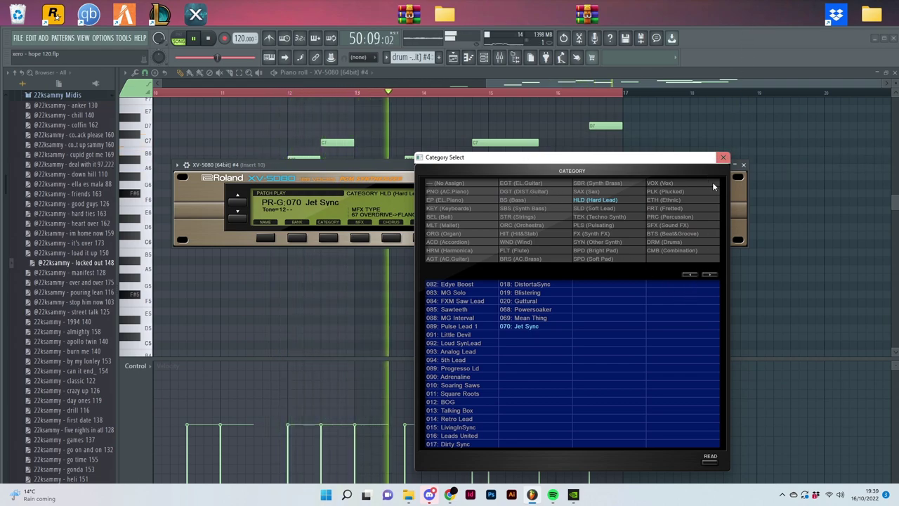
{"action": "left_click", "coordinate": [724, 157]}
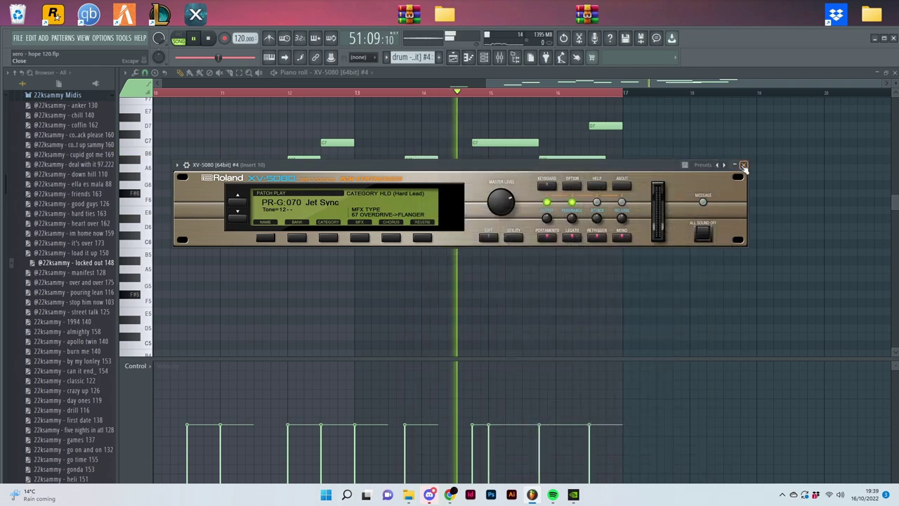
{"action": "left_click", "coordinate": [743, 164]}
- Examine the ValhallaVintageVerb and Fruity Parametric EQ 2 settings on mixer Insert 10, closing each effect after viewing
{"action": "left_click", "coordinate": [492, 60]}
{"action": "left_click", "coordinate": [491, 59]}
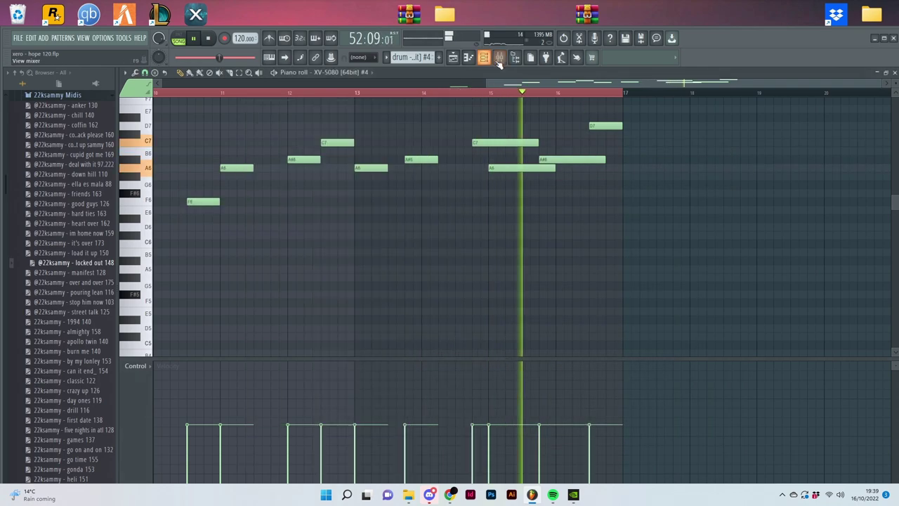
{"action": "left_click", "coordinate": [499, 57]}
{"action": "left_click", "coordinate": [823, 280]}
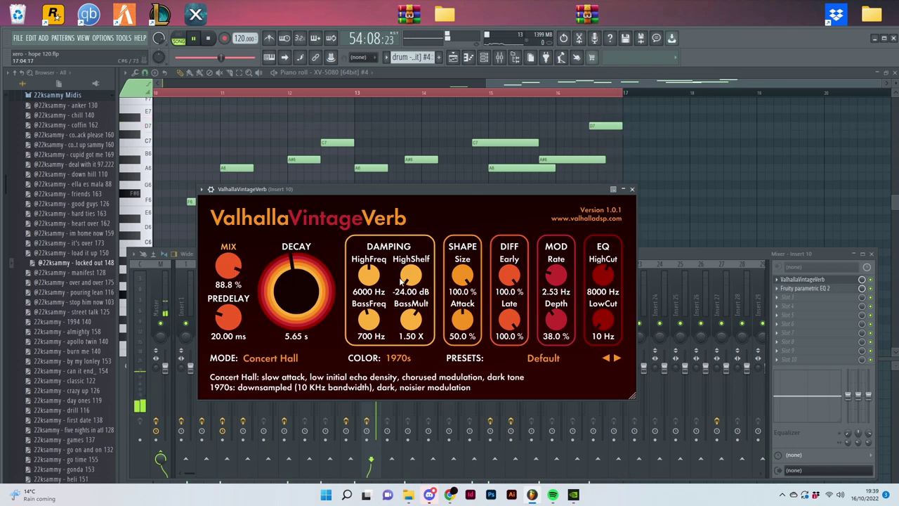
{"action": "left_click", "coordinate": [631, 189]}
{"action": "left_click", "coordinate": [813, 288]}
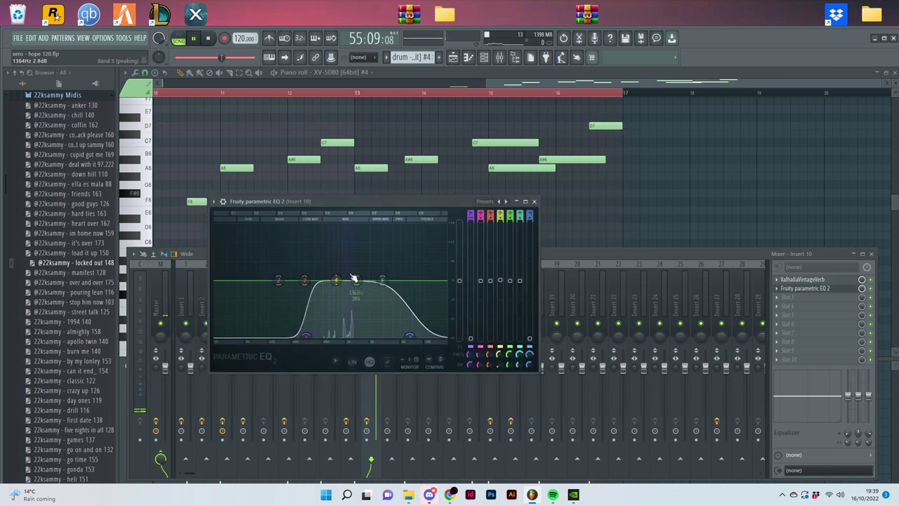
{"action": "left_click", "coordinate": [533, 202]}
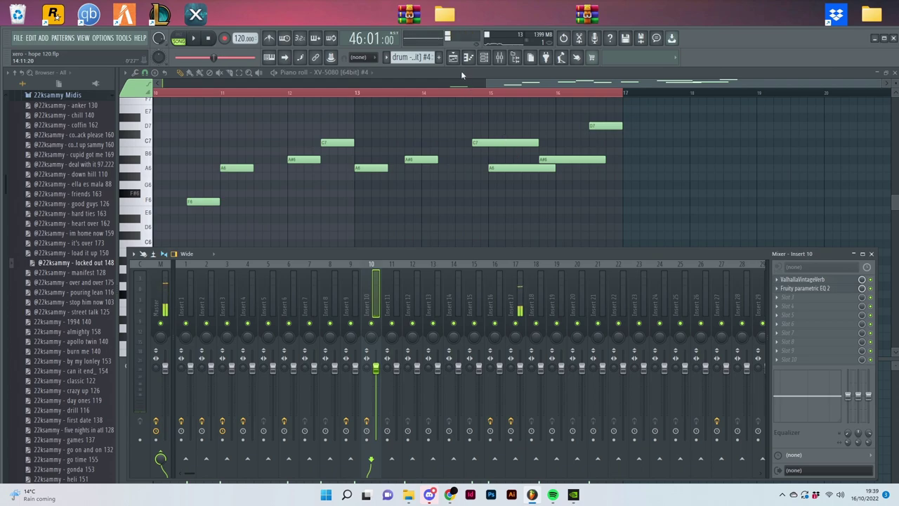
- Return to the playlist, unsolo Track 8 and play the full arrangement from bar 46
{"action": "left_click", "coordinate": [453, 58]}
{"action": "scroll", "coordinate": [564, 276], "scroll_direction": "down", "scroll_amount": 2}
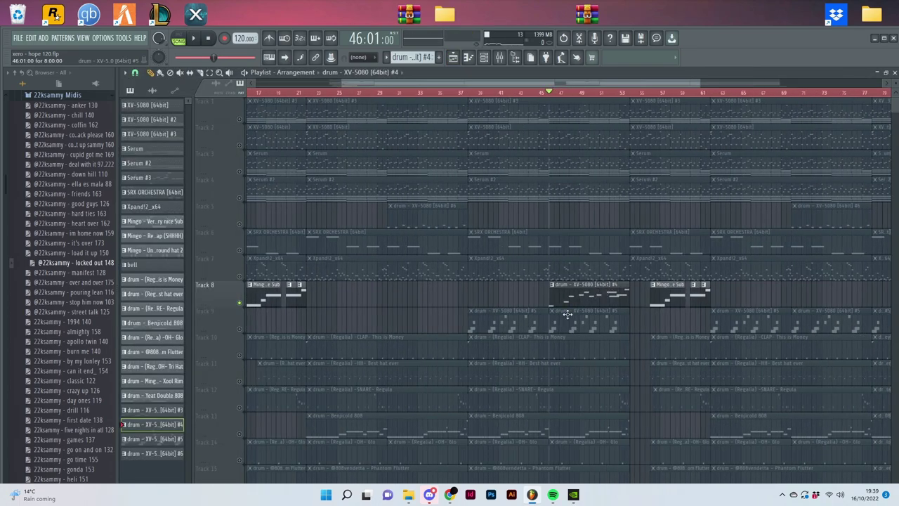
{"action": "scroll", "coordinate": [543, 320], "scroll_direction": "down", "scroll_amount": 3}
{"action": "scroll", "coordinate": [541, 302], "scroll_direction": "down", "scroll_amount": 3}
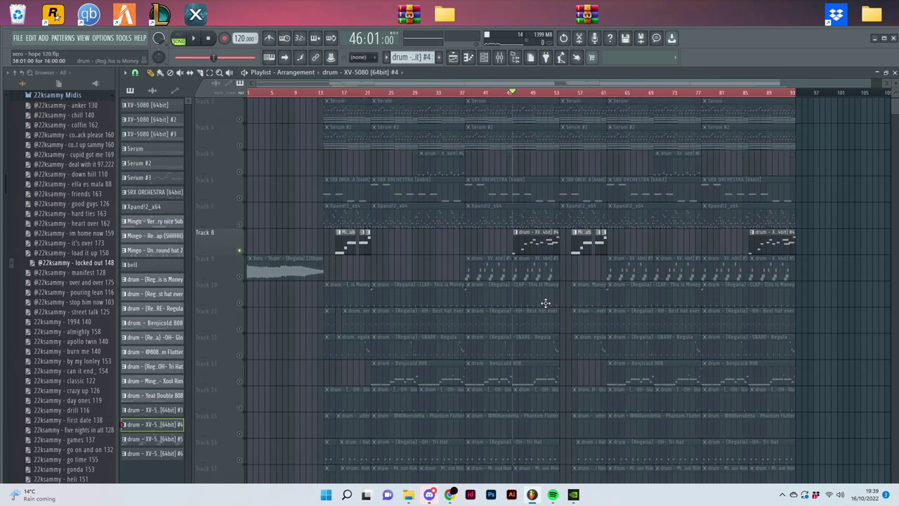
{"action": "scroll", "coordinate": [556, 300], "scroll_direction": "down", "scroll_amount": 4}
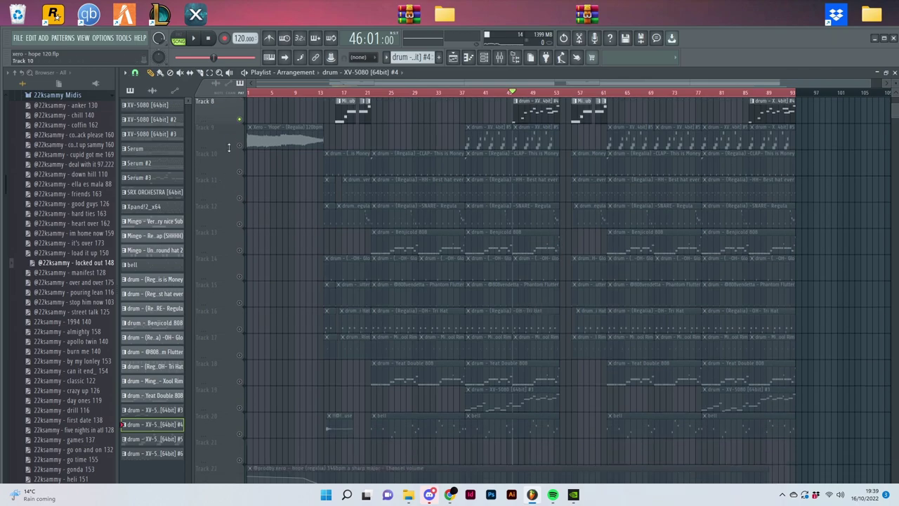
{"action": "right_click", "coordinate": [240, 121]}
{"action": "key", "text": "space"}
{"action": "scroll", "coordinate": [527, 202], "scroll_direction": "up", "scroll_amount": 7}
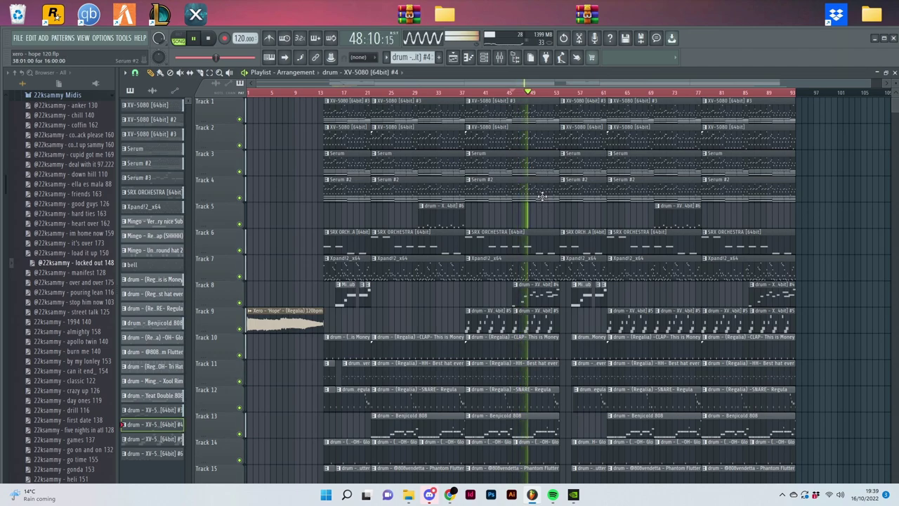
- Open the bell pattern on Track 20 to view its Church Bell notes, then return to the playlist
{"action": "scroll", "coordinate": [542, 195], "scroll_direction": "down", "scroll_amount": 10}
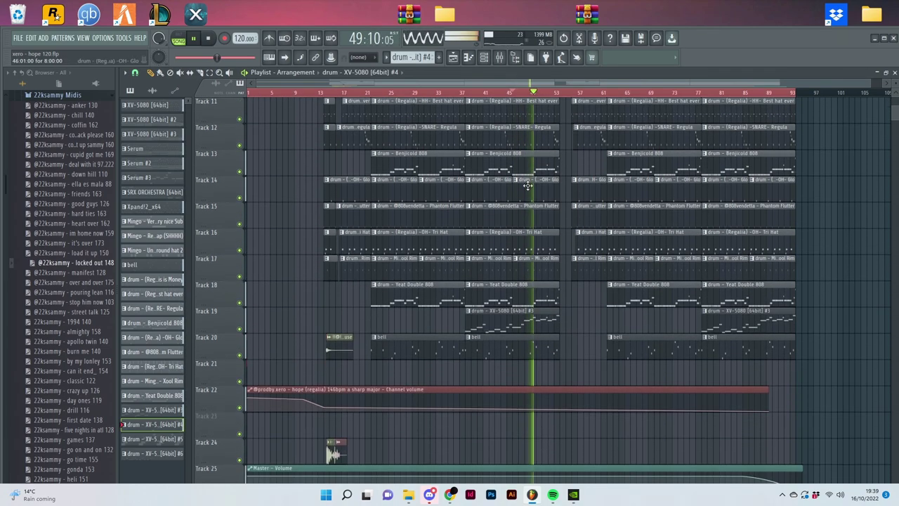
{"action": "scroll", "coordinate": [528, 190], "scroll_direction": "down", "scroll_amount": 3}
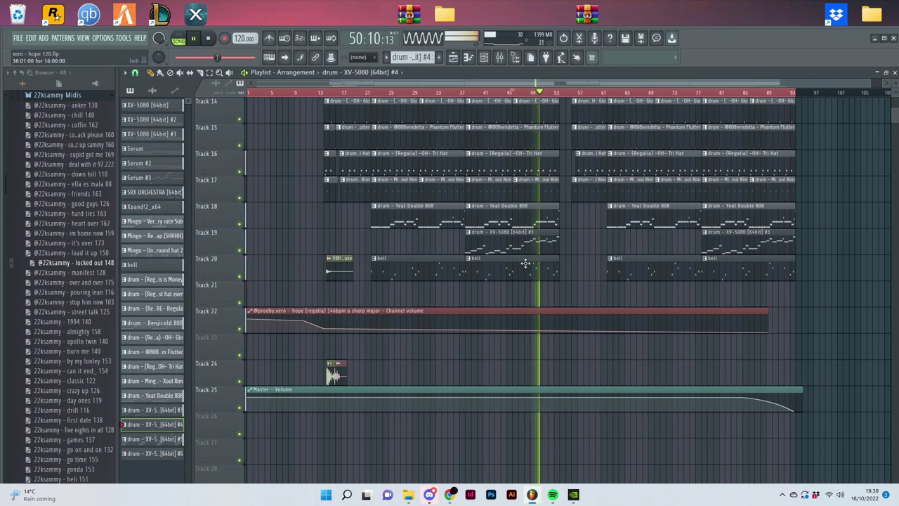
{"action": "double_click", "coordinate": [534, 269]}
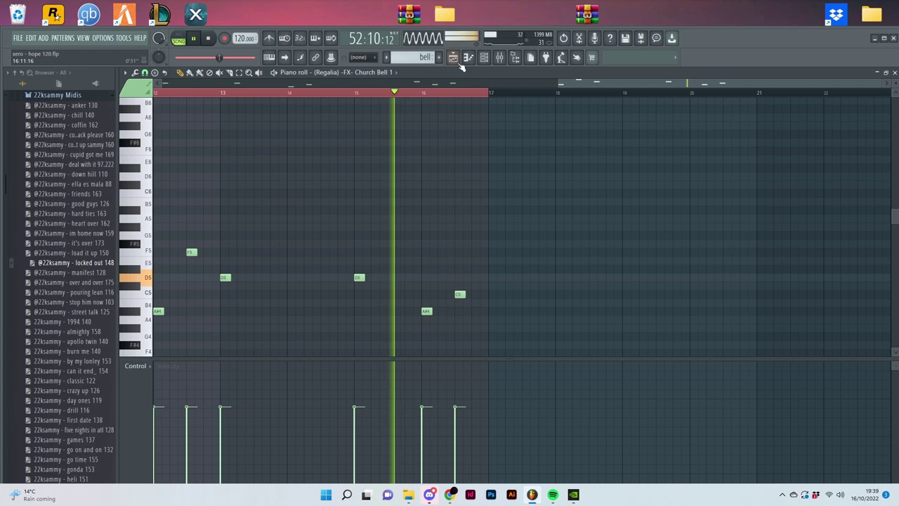
{"action": "key", "text": "F5"}
- Examine the repeated build-up and chorus sections across all playlist tracks while the full beat plays
{"action": "scroll", "coordinate": [635, 272], "scroll_direction": "up", "scroll_amount": 10}
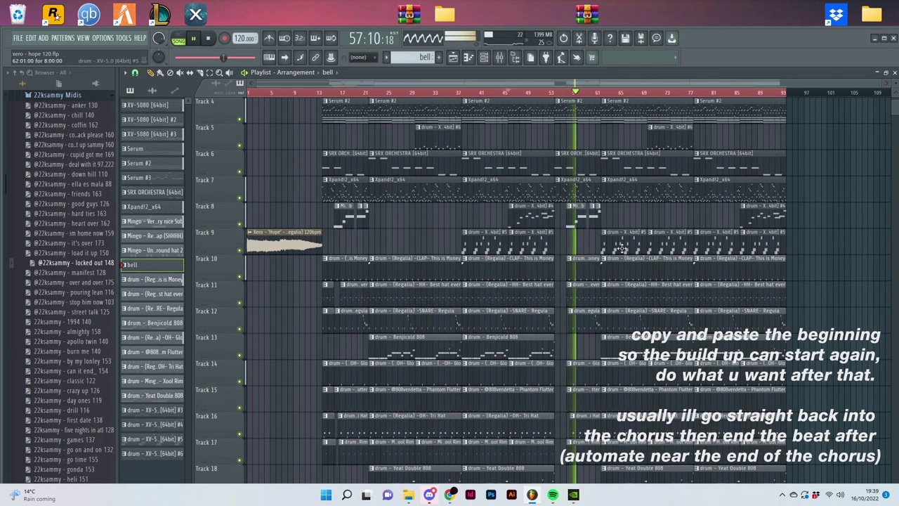
{"action": "scroll", "coordinate": [625, 226], "scroll_direction": "down", "scroll_amount": 3}
{"action": "scroll", "coordinate": [528, 223], "scroll_direction": "up", "scroll_amount": 4}
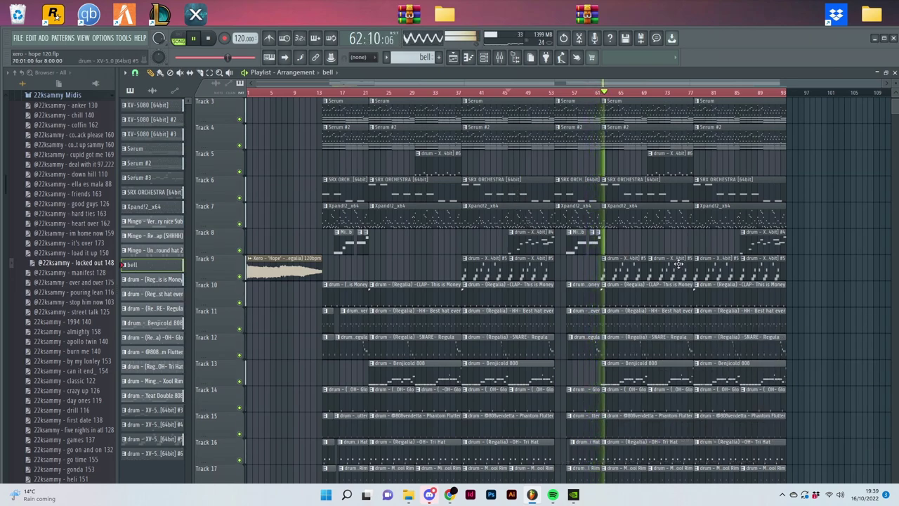
{"action": "scroll", "coordinate": [632, 211], "scroll_direction": "down", "scroll_amount": 2}
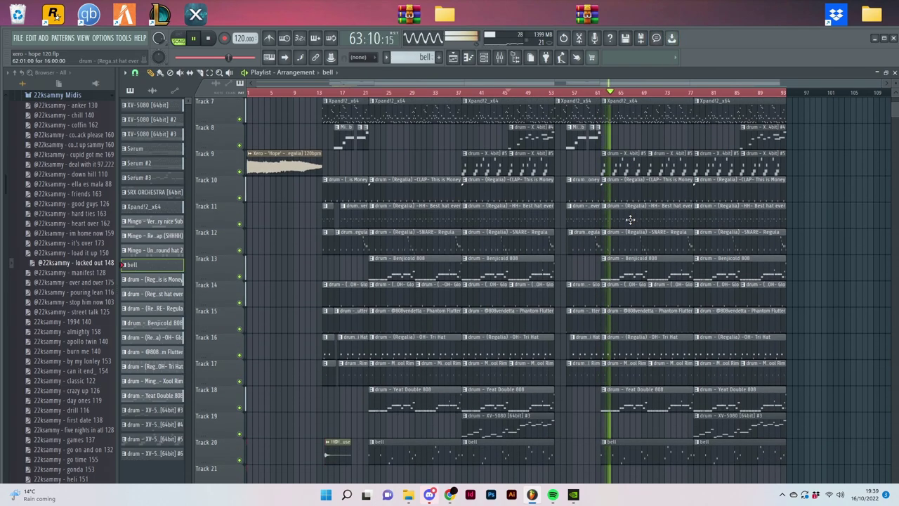
{"action": "scroll", "coordinate": [628, 223], "scroll_direction": "down", "scroll_amount": 10}
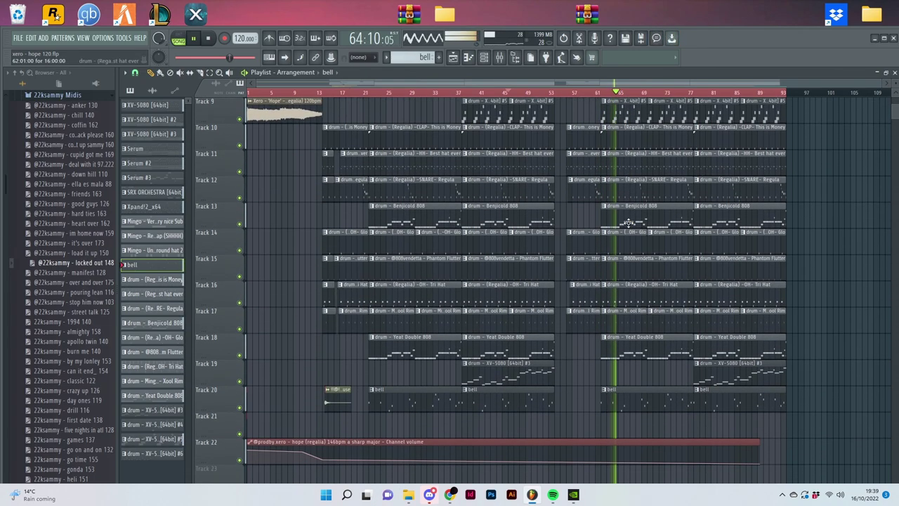
{"action": "scroll", "coordinate": [628, 223], "scroll_direction": "up", "scroll_amount": 9}
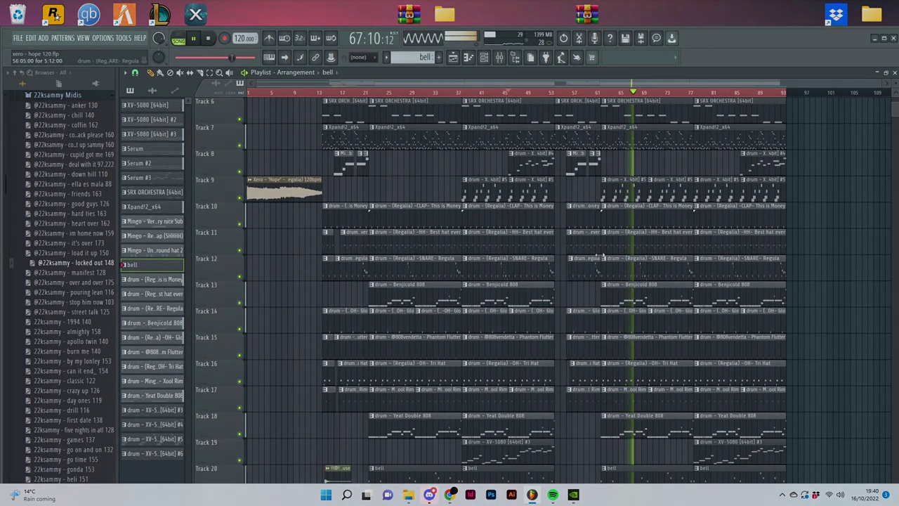
{"action": "scroll", "coordinate": [634, 246], "scroll_direction": "up", "scroll_amount": 2}
{"action": "scroll", "coordinate": [634, 246], "scroll_direction": "up", "scroll_amount": 4}
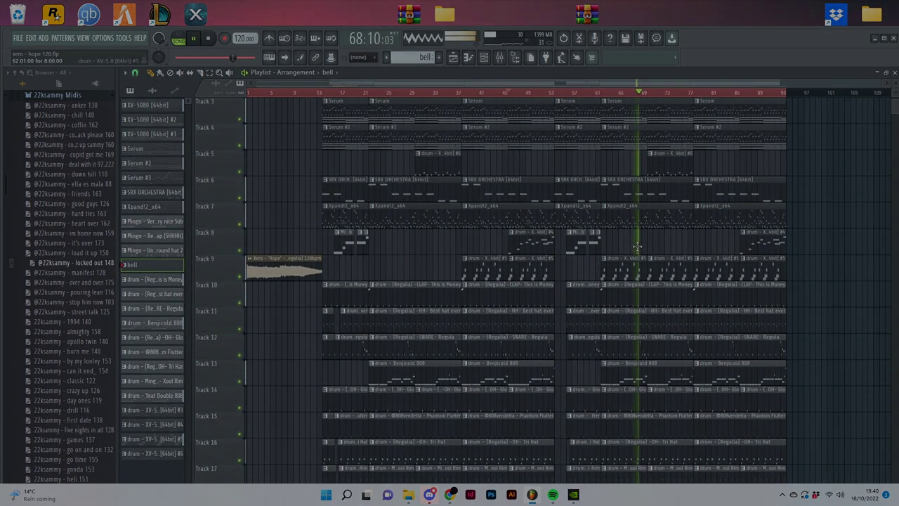